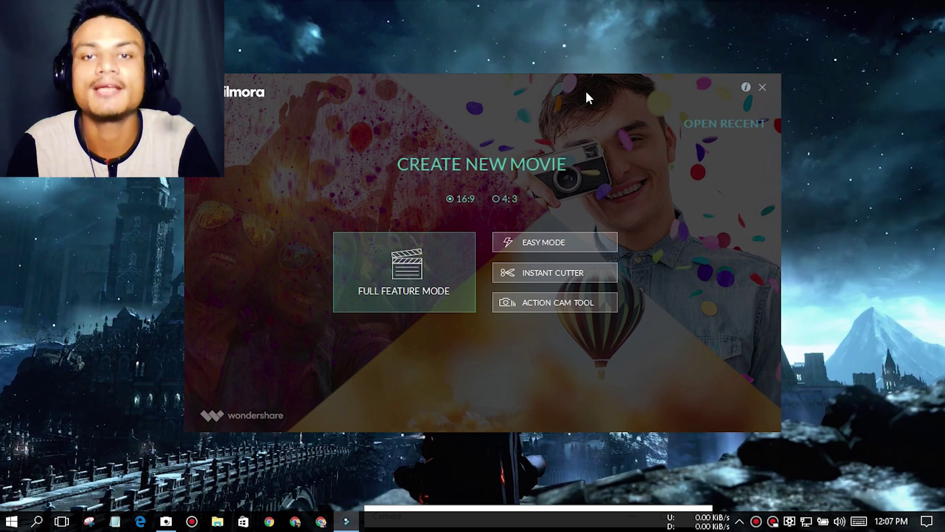
Step: Start the new 16:9 movie in Full Feature Mode
{"action": "left_click", "coordinate": [398, 273]}
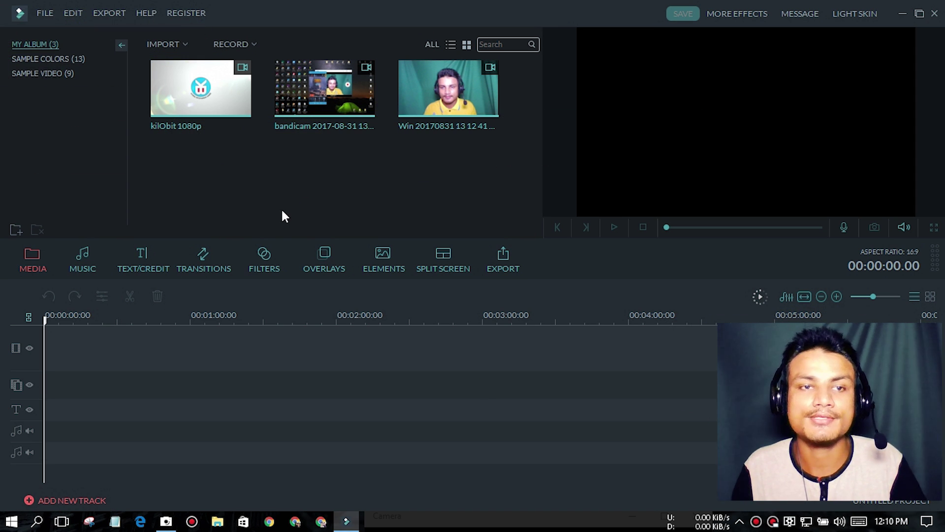
Step: Skip the import dialog and add the kilObit 1080p clip to the start of the video track
{"action": "left_click", "coordinate": [169, 44]}
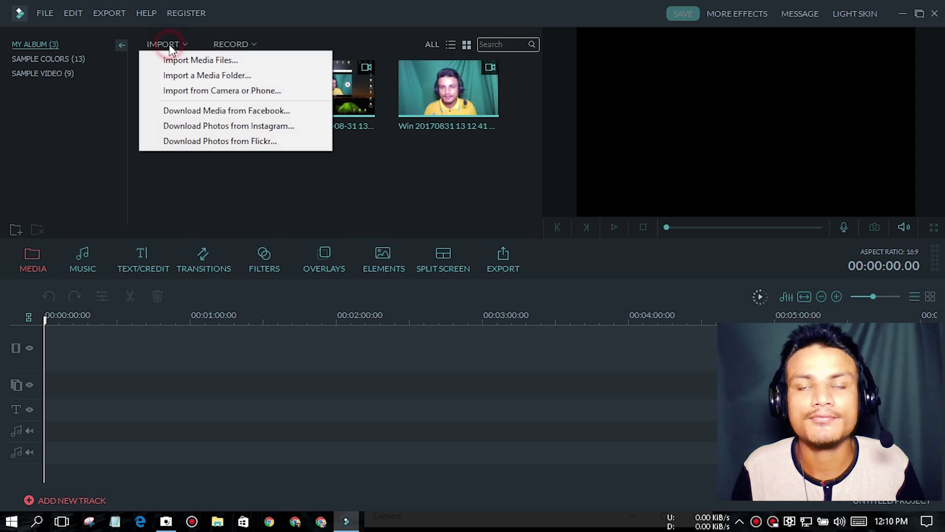
{"action": "left_click", "coordinate": [196, 60]}
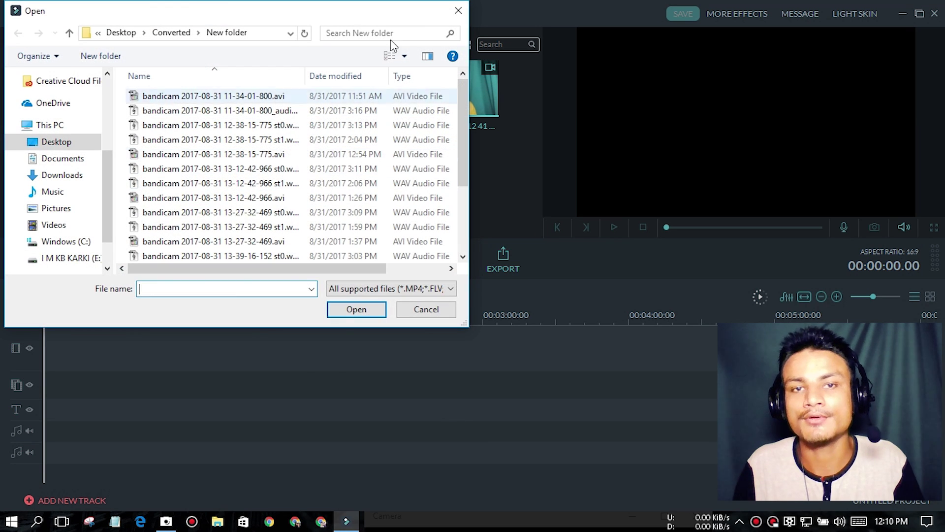
{"action": "left_click", "coordinate": [459, 13]}
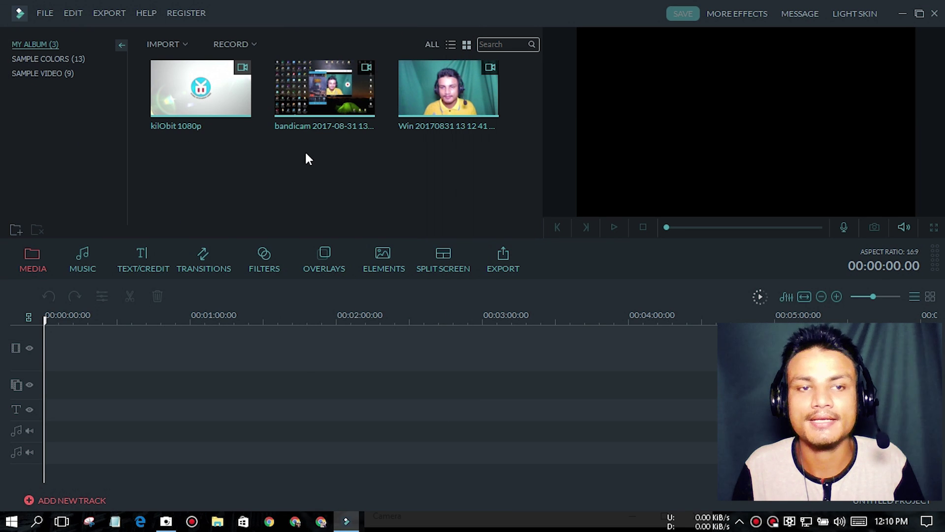
{"action": "left_click_drag", "start_coordinate": [183, 168], "coordinate": [362, 191]}
{"action": "left_click", "coordinate": [362, 192]}
{"action": "left_click", "coordinate": [211, 99]}
{"action": "left_click", "coordinate": [200, 89]}
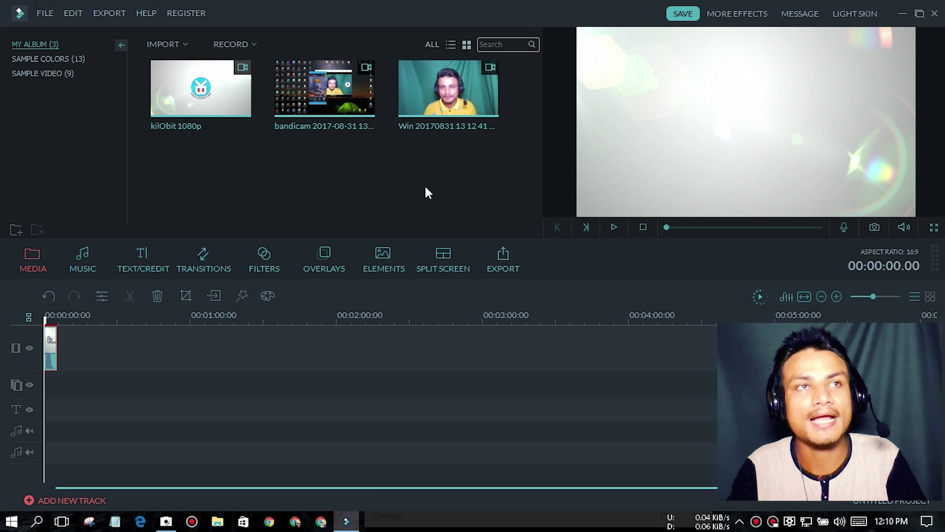
Step: Append the Win 20170831 webcam recording after the kilObit intro and scrub through it
{"action": "key", "text": "End"}
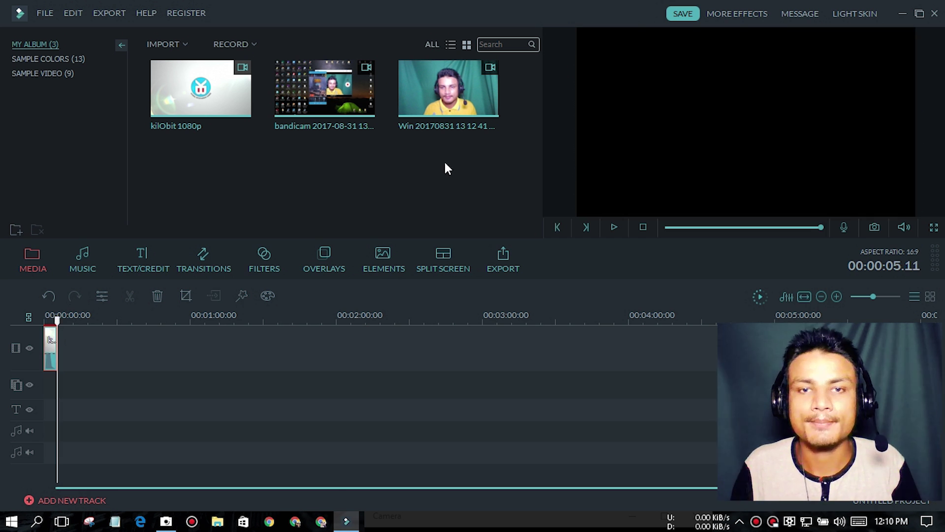
{"action": "left_click", "coordinate": [449, 91]}
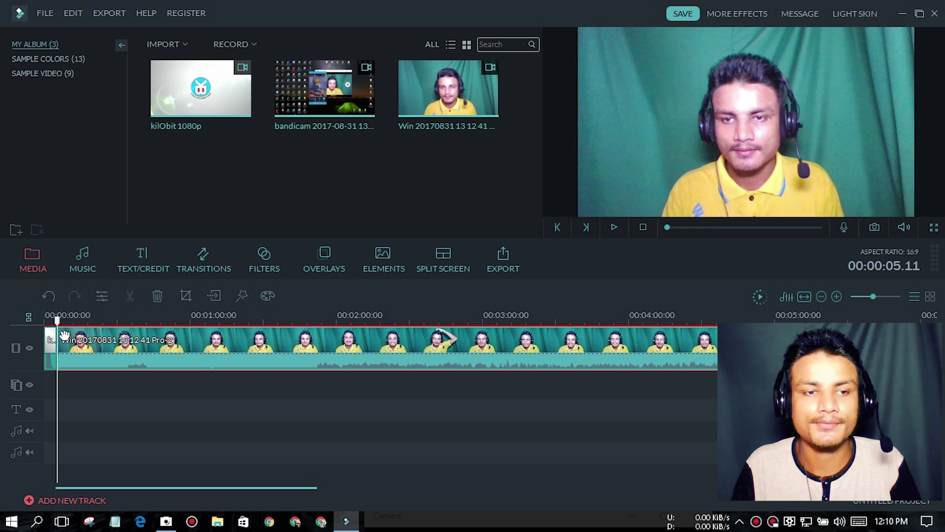
{"action": "left_click_drag", "start_coordinate": [57, 345], "coordinate": [583, 375]}
{"action": "key", "text": "Home"}
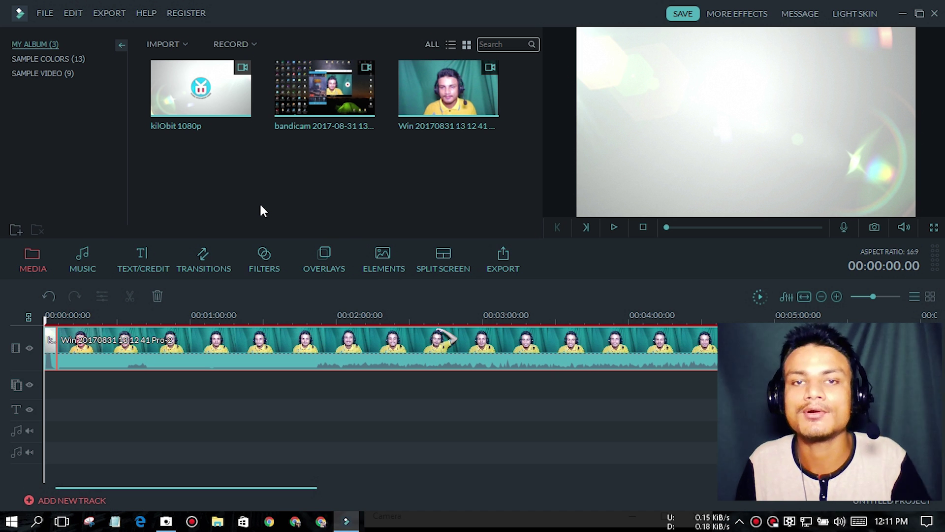
Step: Drag the A-GROUP - Verve track from the music library onto the first audio track
{"action": "left_click", "coordinate": [97, 249]}
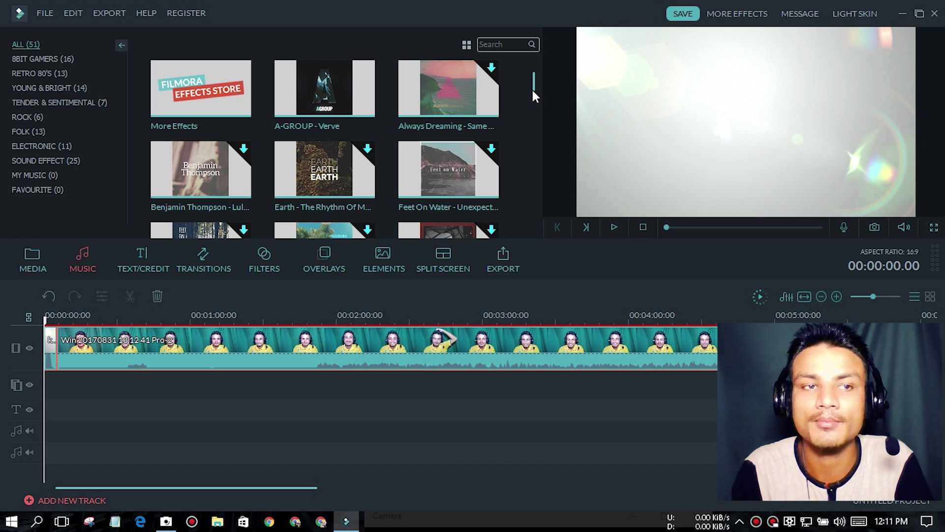
{"action": "mouse_move", "coordinate": [533, 90]}
{"action": "left_mouse_down"}
{"action": "mouse_move", "coordinate": [532, 99]}
{"action": "mouse_move", "coordinate": [533, 90]}
{"action": "left_mouse_up"}
{"action": "left_click_drag", "start_coordinate": [327, 123], "coordinate": [145, 432]}
{"action": "left_click", "coordinate": [614, 226]}
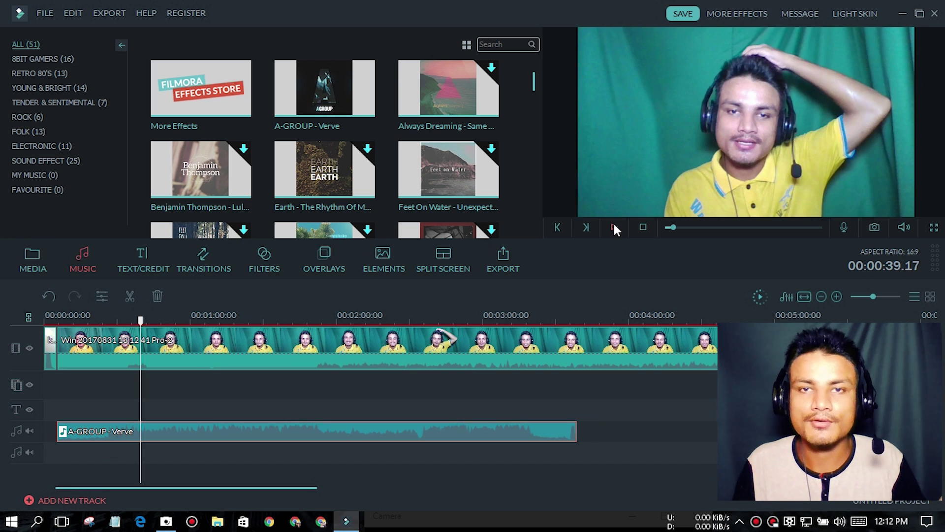
{"action": "left_click", "coordinate": [146, 258]}
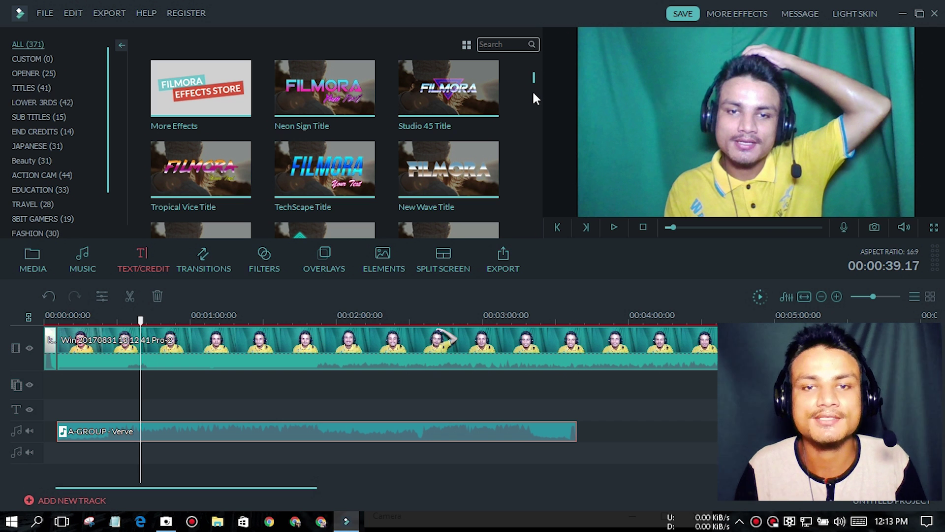
Step: Place the LowerThirds 13 title on the title track at about 0:43
{"action": "left_click_drag", "start_coordinate": [530, 77], "coordinate": [532, 81]}
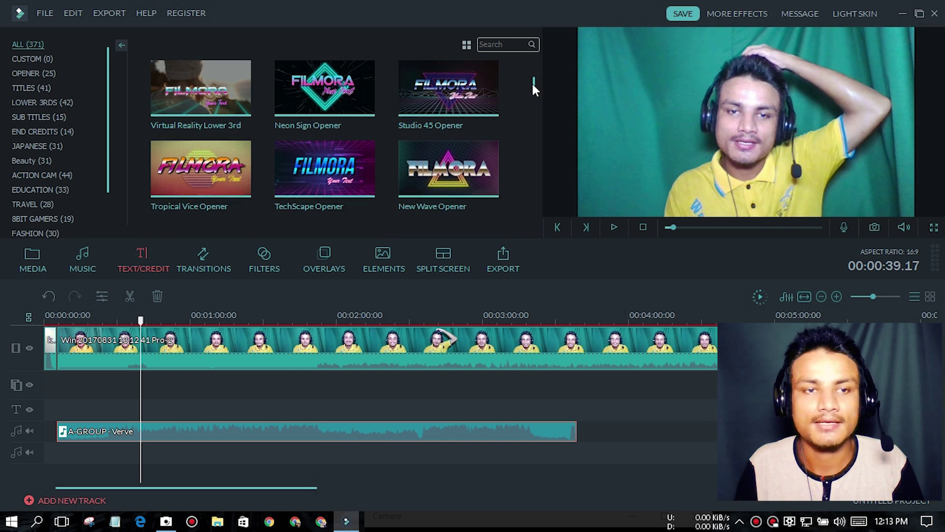
{"action": "left_click", "coordinate": [63, 103]}
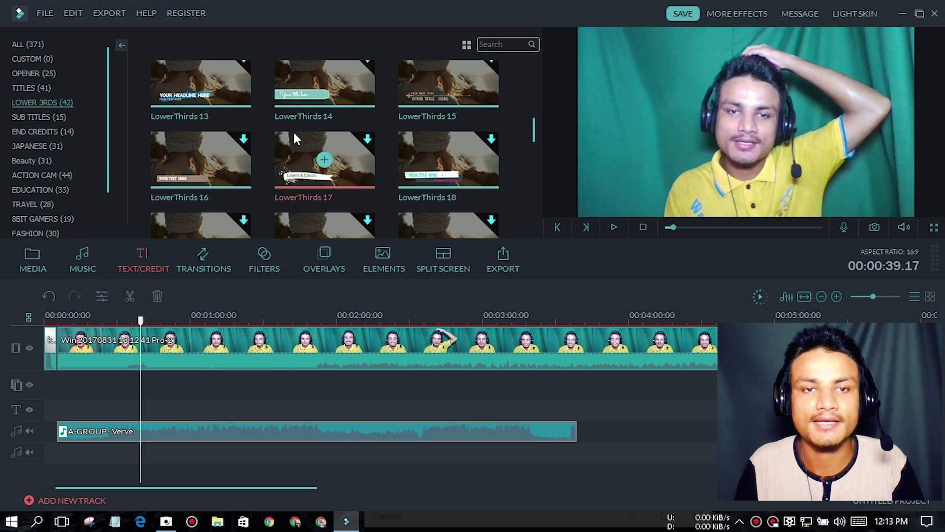
{"action": "left_click", "coordinate": [253, 403]}
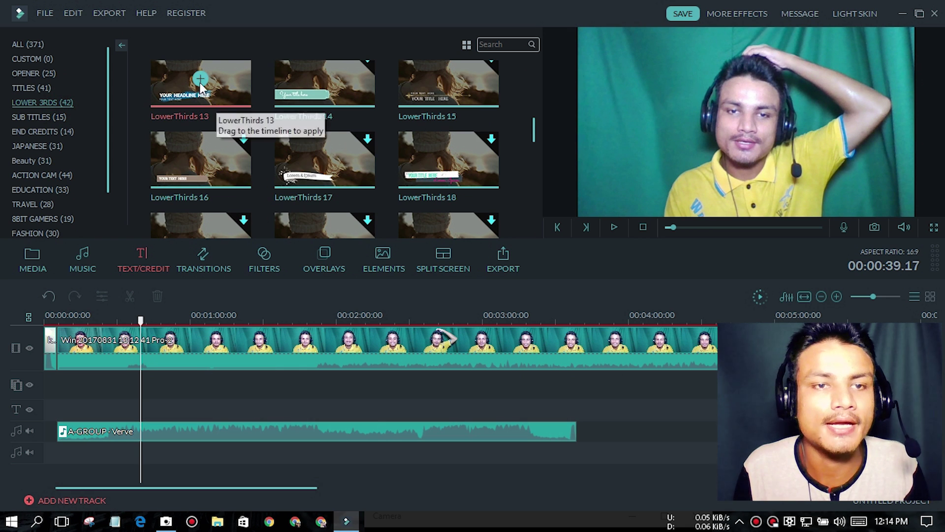
{"action": "left_click_drag", "start_coordinate": [201, 86], "coordinate": [143, 410]}
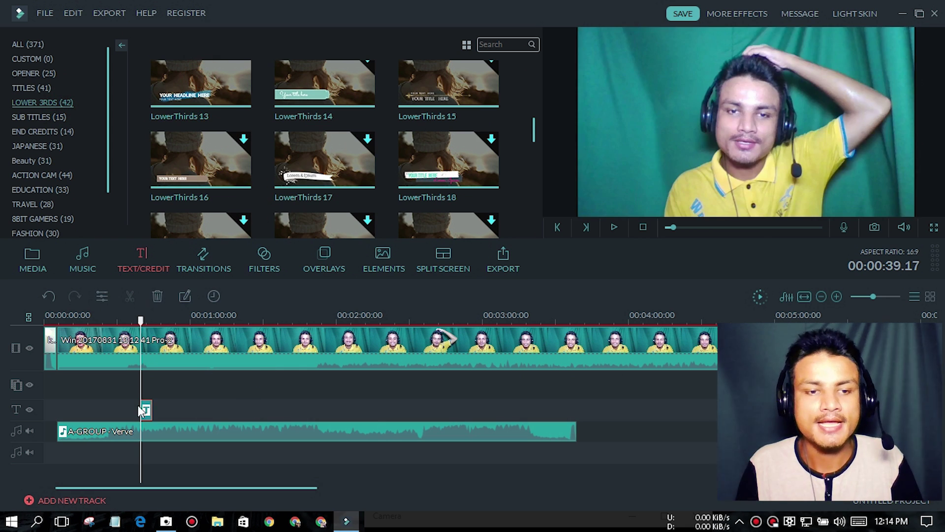
{"action": "double_click", "coordinate": [145, 410]}
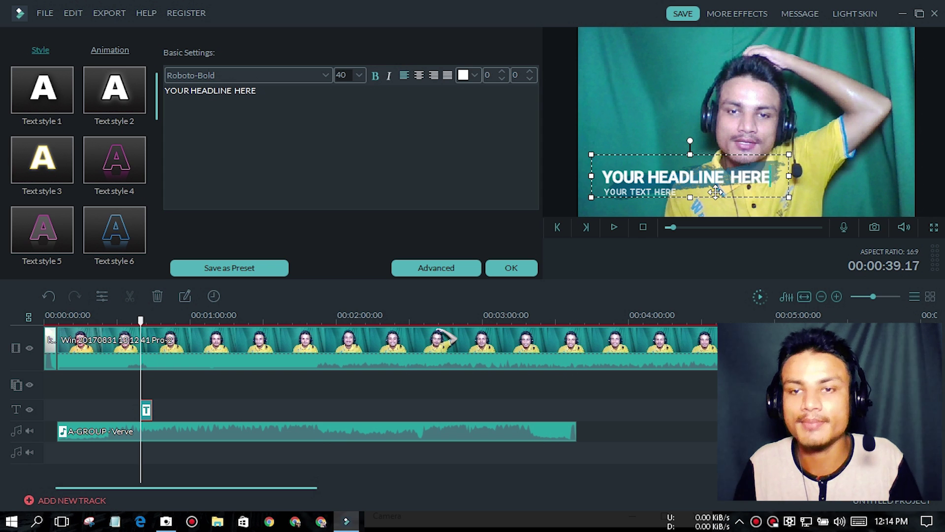
Step: Change the title's headline to 'YouTube Test' and preview it
{"action": "left_click", "coordinate": [680, 187]}
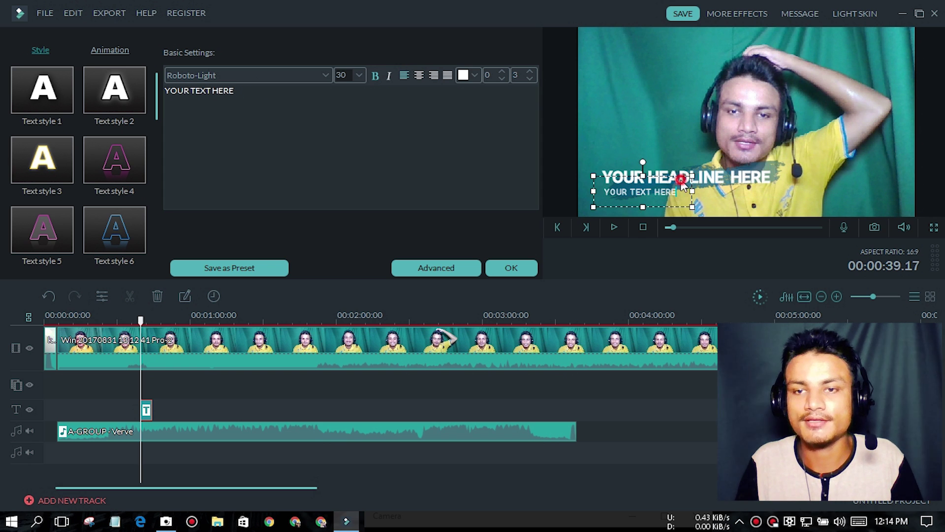
{"action": "left_click", "coordinate": [731, 174]}
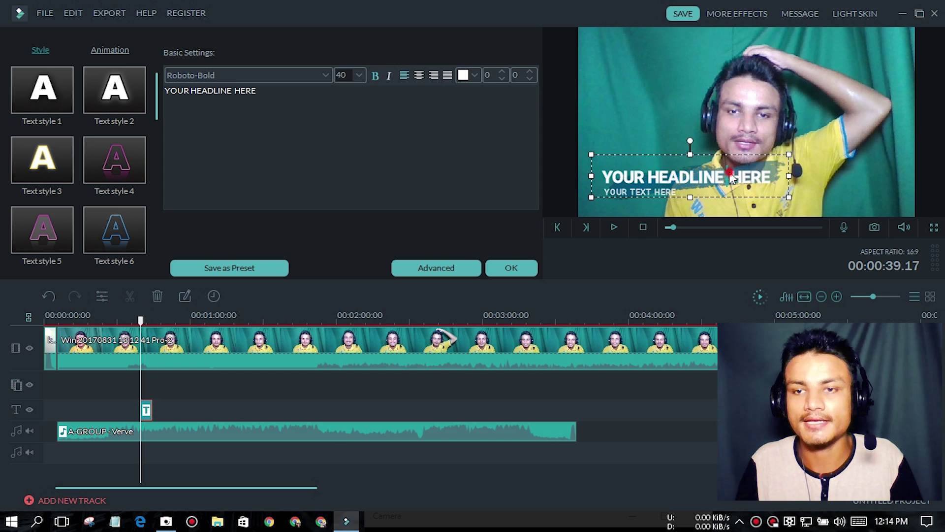
{"action": "key", "text": "ctrl+a"}
{"action": "type", "text": "Y"}
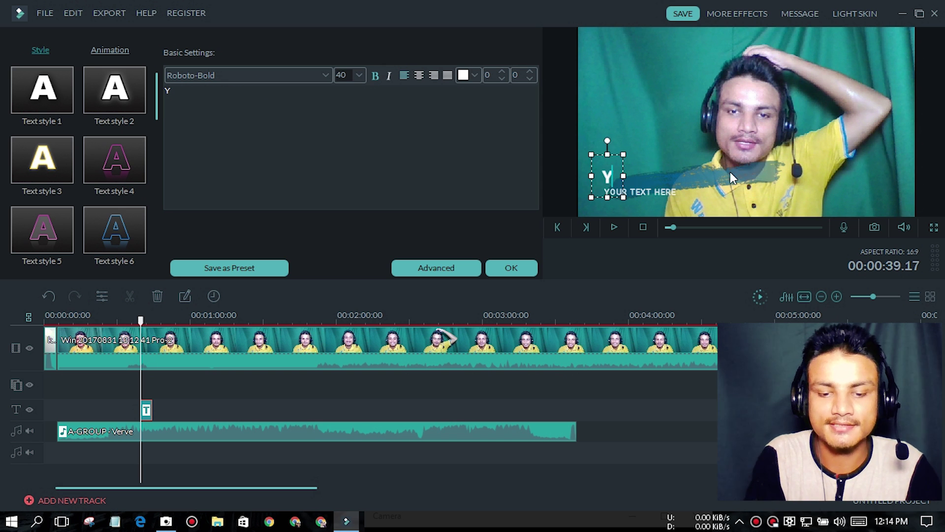
{"action": "type", "text": "ouTube T"}
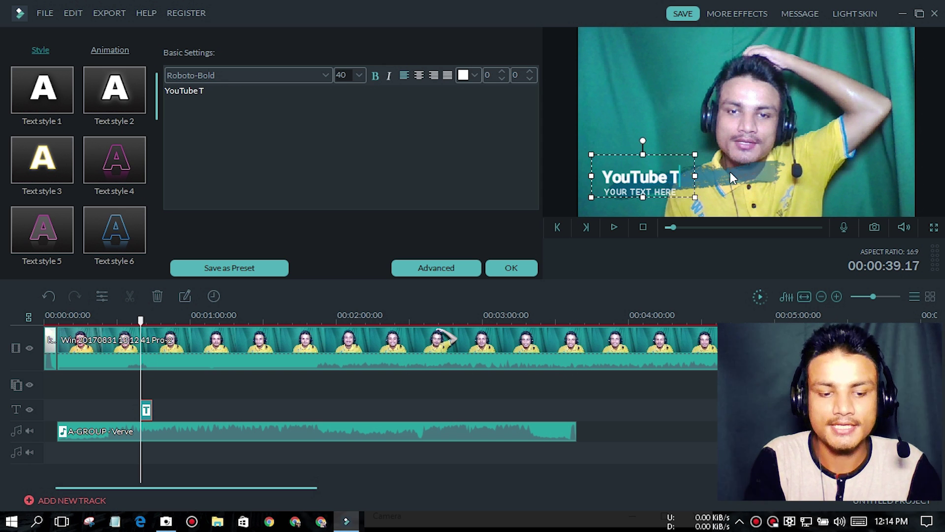
{"action": "type", "text": "est"}
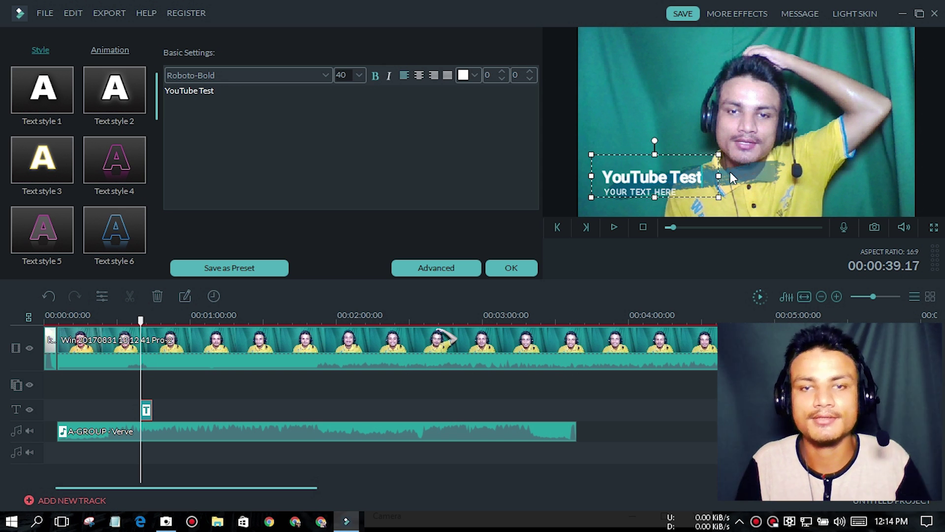
{"action": "left_click", "coordinate": [529, 273]}
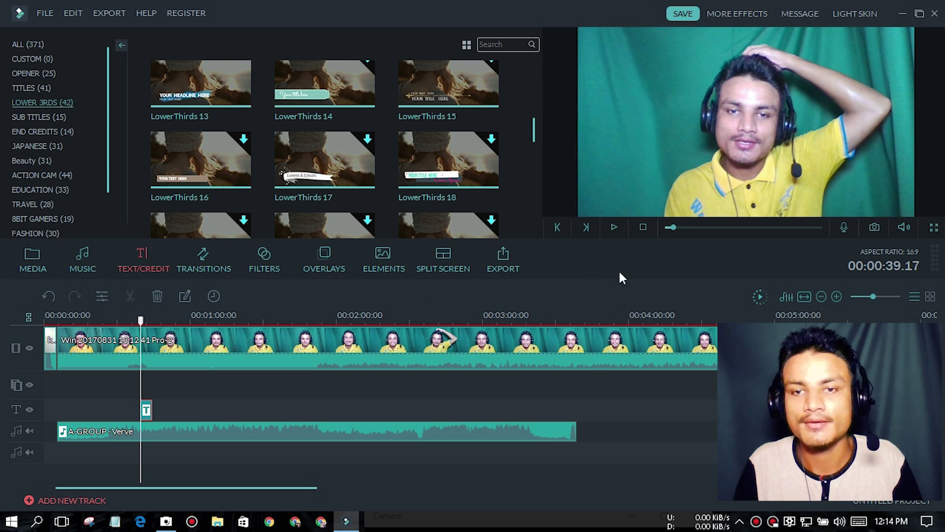
{"action": "left_click", "coordinate": [615, 227]}
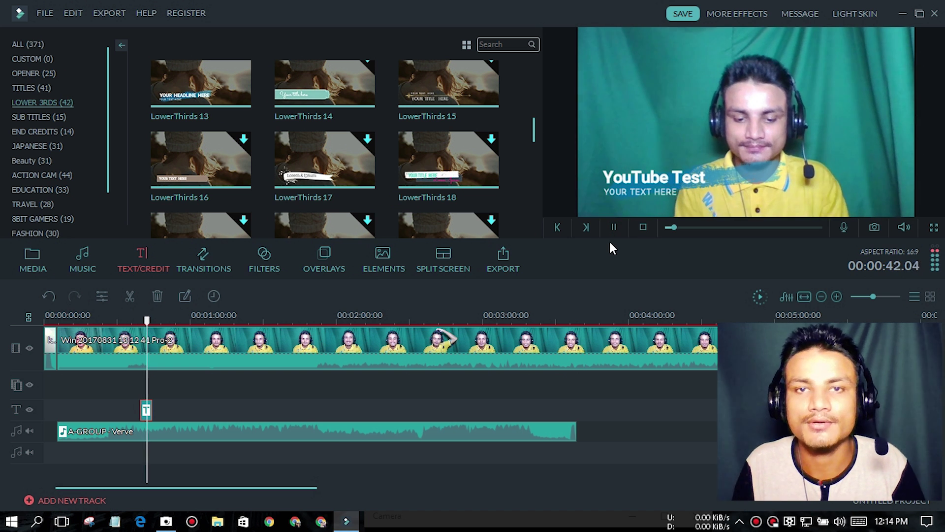
{"action": "left_click", "coordinate": [614, 227]}
Step: Split the webcam clip into two at about 1:55
{"action": "left_click", "coordinate": [204, 254]}
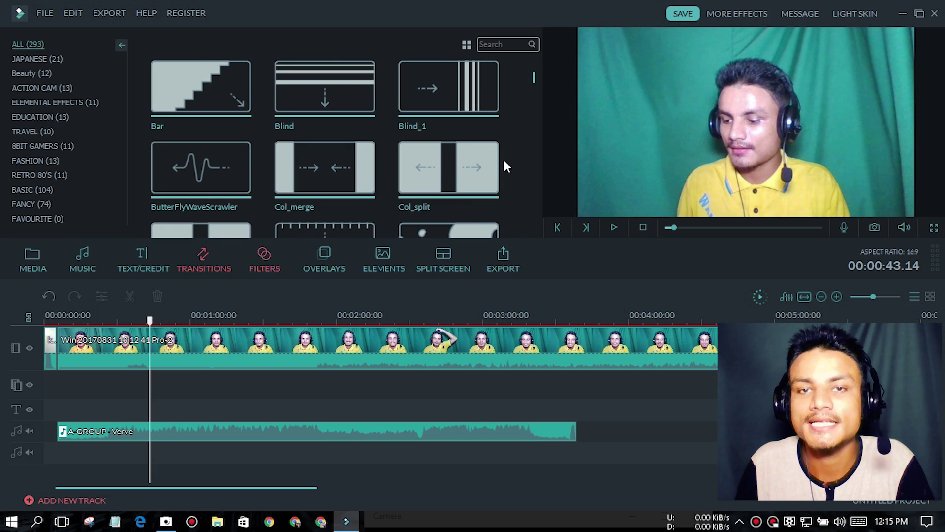
{"action": "left_click_drag", "start_coordinate": [149, 320], "coordinate": [325, 319]}
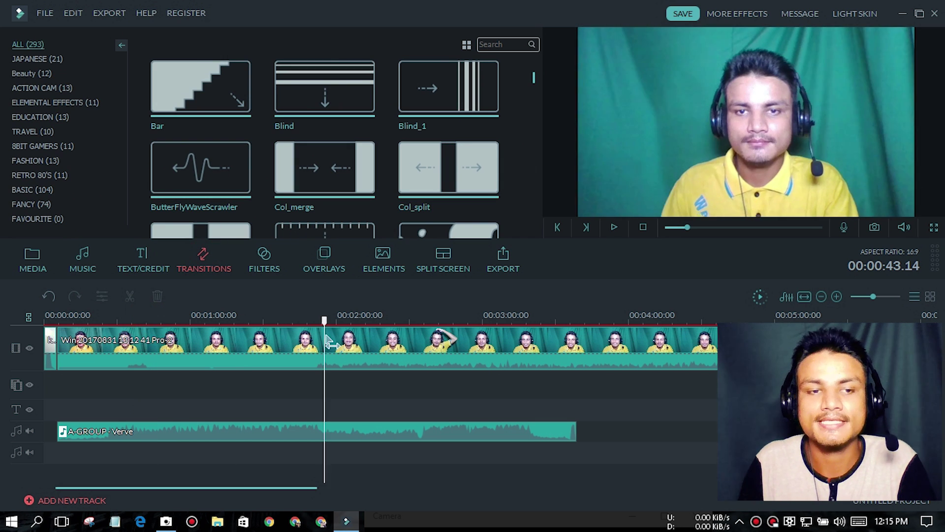
{"action": "left_click", "coordinate": [302, 349]}
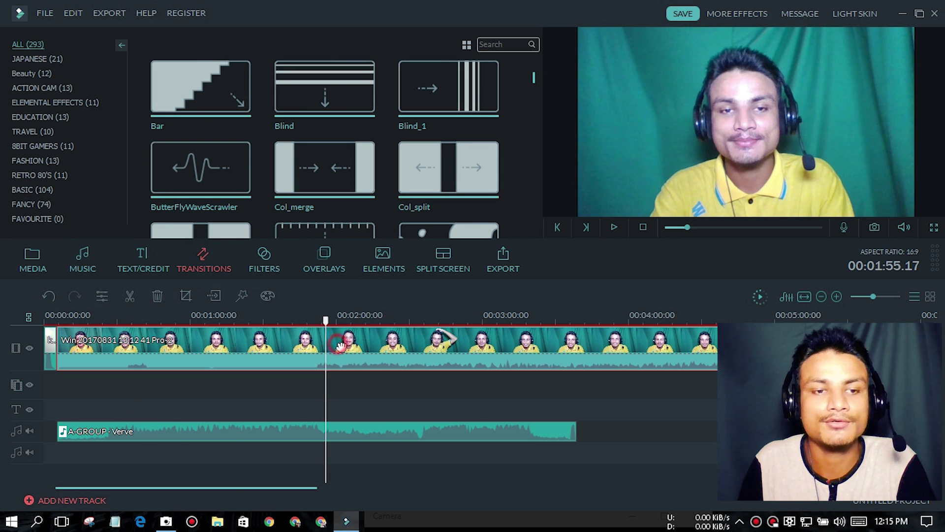
{"action": "left_click", "coordinate": [131, 296]}
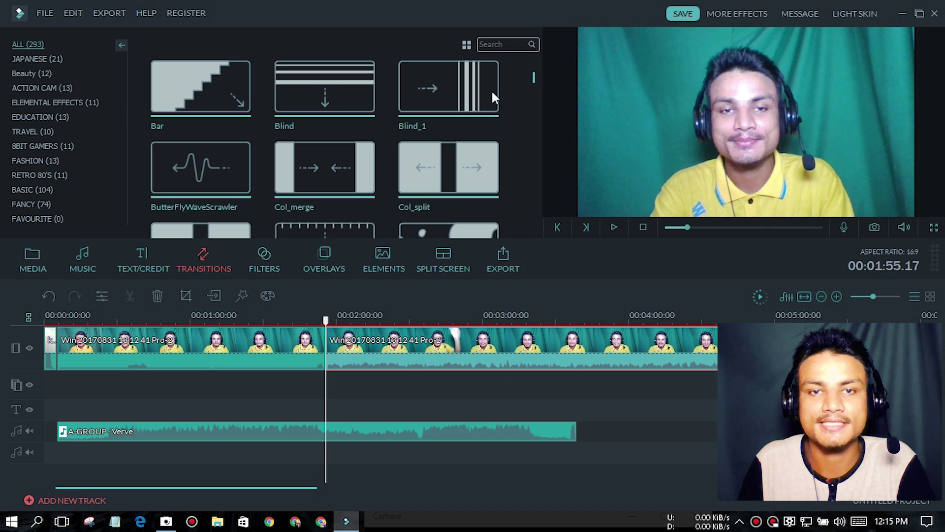
Step: Apply the Blind_1 transition at the cut and preview it
{"action": "left_click", "coordinate": [465, 89]}
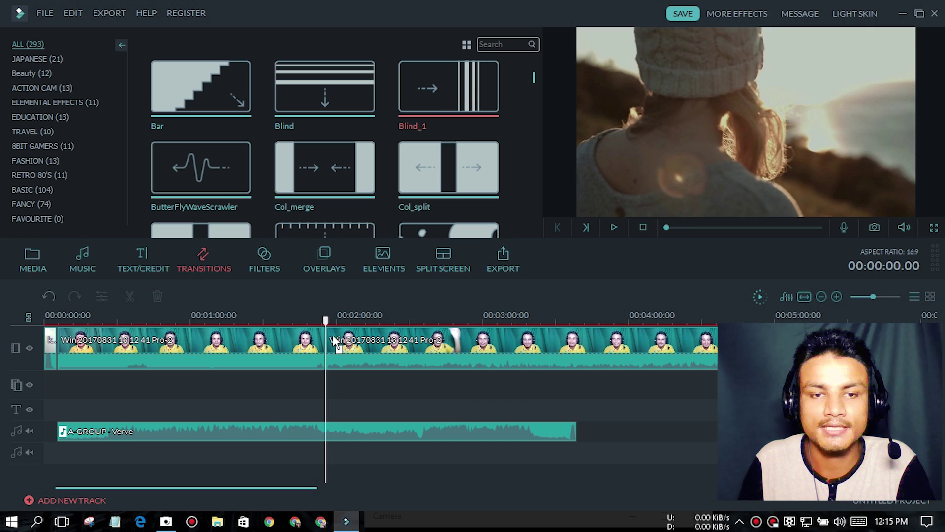
{"action": "left_click_drag", "start_coordinate": [328, 323], "coordinate": [322, 320]}
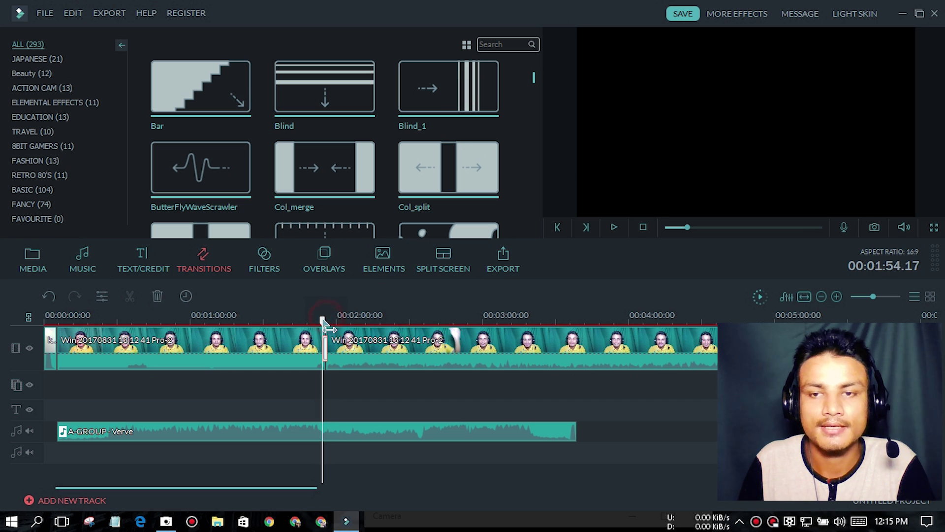
{"action": "left_click", "coordinate": [614, 228]}
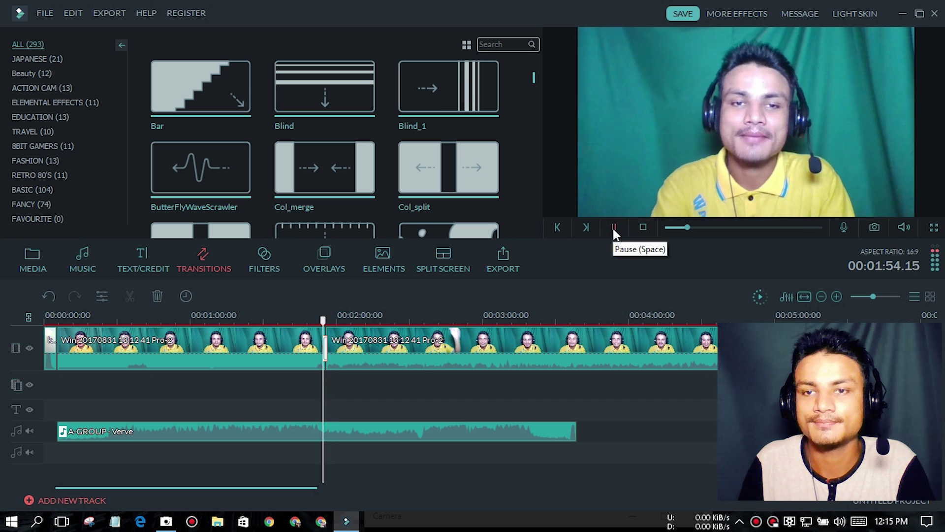
{"action": "left_click", "coordinate": [613, 227]}
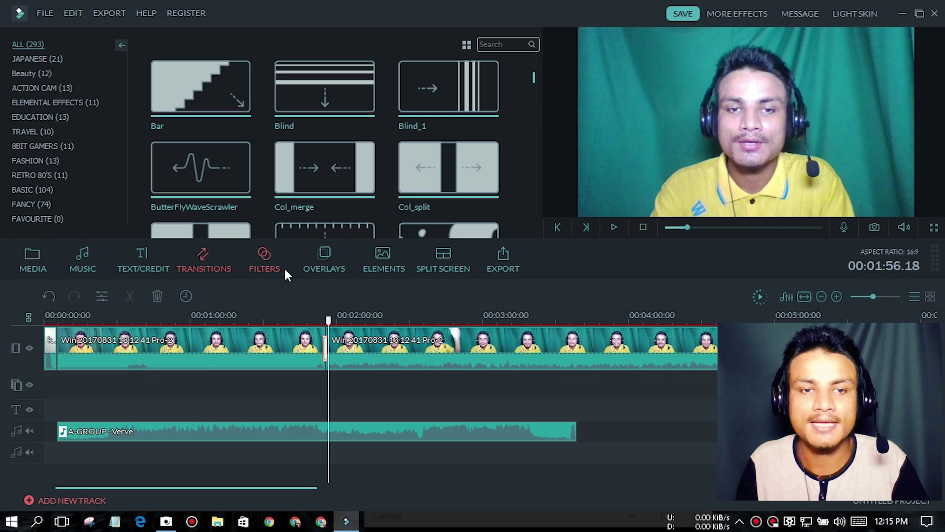
Step: Lay the Shine B bokeh filter over the second webcam clip from the cut
{"action": "left_click", "coordinate": [273, 261]}
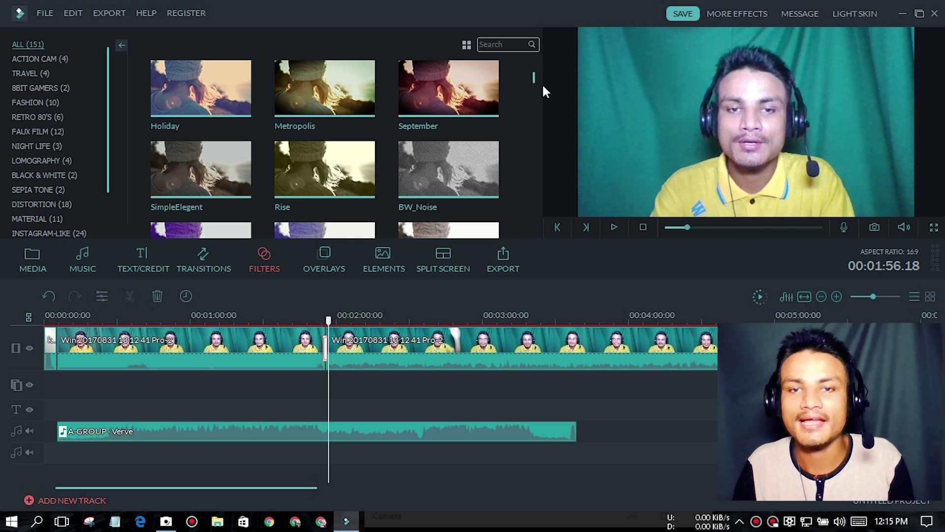
{"action": "left_click_drag", "start_coordinate": [532, 77], "coordinate": [533, 84]}
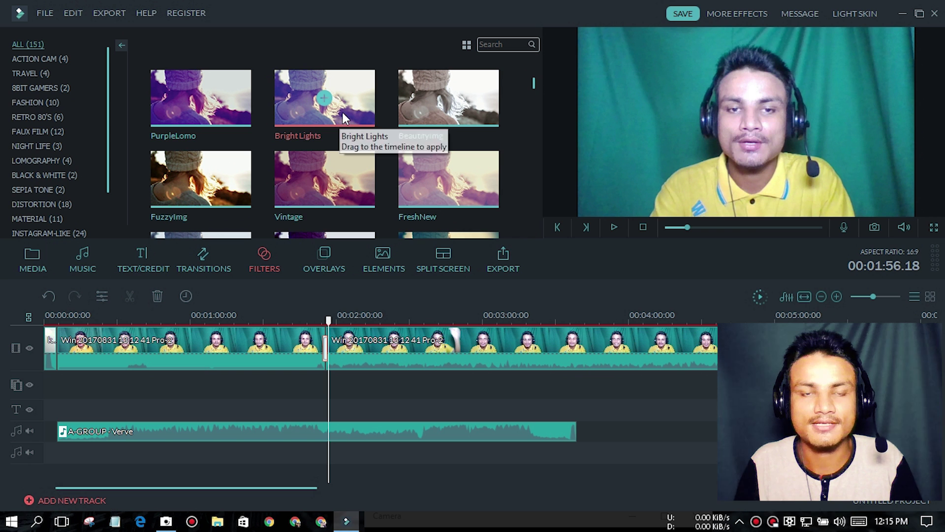
{"action": "left_click_drag", "start_coordinate": [345, 120], "coordinate": [331, 381]}
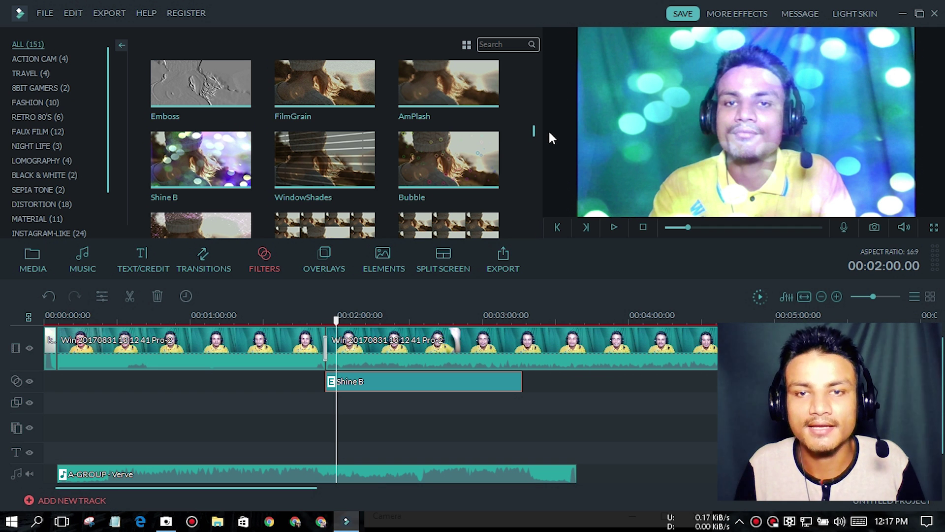
Step: Browse filter categories such as 8BIT GAMERS, Travel, Retro 80's, Lomography and Sepia Tone
{"action": "scroll", "coordinate": [532, 140], "scroll_direction": "down", "scroll_amount": 1}
{"action": "scroll", "coordinate": [533, 133], "scroll_direction": "up", "scroll_amount": 2}
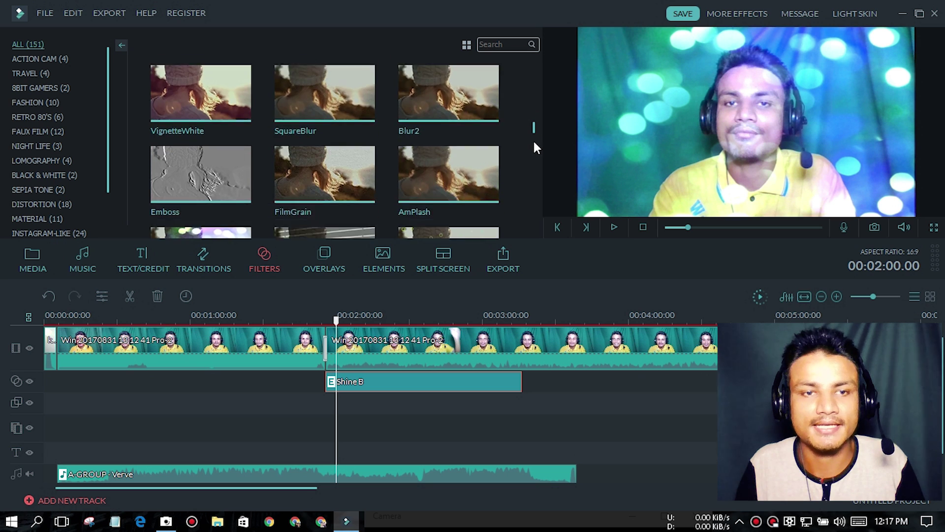
{"action": "scroll", "coordinate": [532, 141], "scroll_direction": "up", "scroll_amount": 3}
{"action": "left_click", "coordinate": [47, 89]}
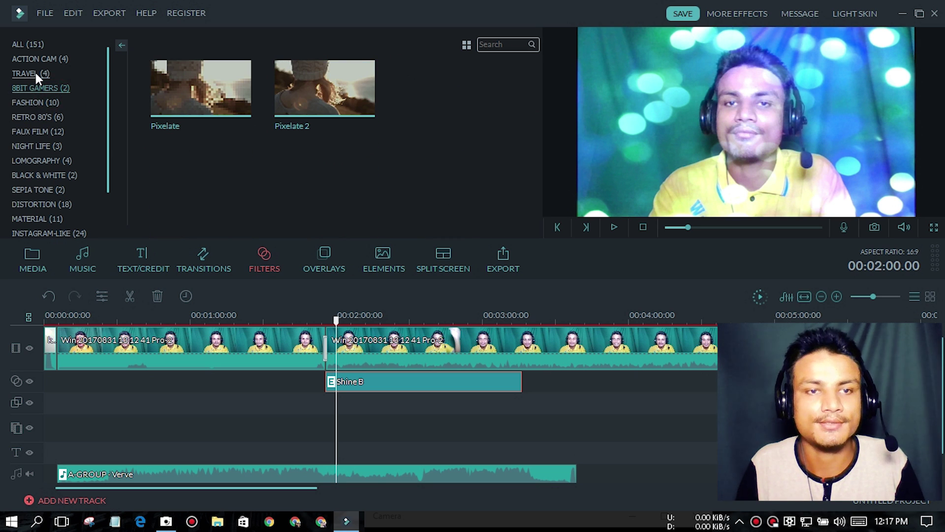
{"action": "left_click", "coordinate": [35, 72]}
{"action": "left_click", "coordinate": [31, 58]}
{"action": "left_click", "coordinate": [31, 117]}
{"action": "left_click", "coordinate": [39, 146]}
{"action": "left_click", "coordinate": [42, 161]}
{"action": "left_click", "coordinate": [39, 190]}
{"action": "left_click_drag", "start_coordinate": [104, 143], "coordinate": [107, 174]}
{"action": "left_click", "coordinate": [46, 176]}
{"action": "left_click", "coordinate": [46, 161]}
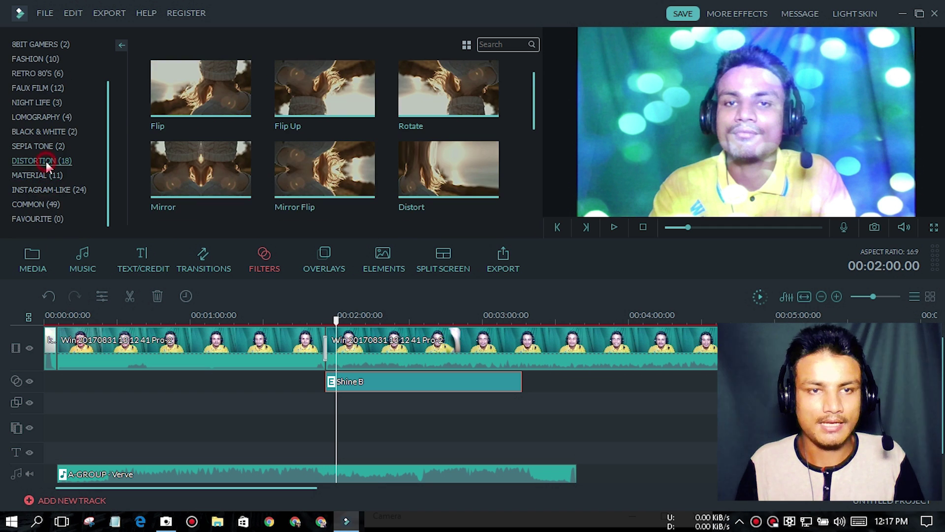
{"action": "left_click", "coordinate": [42, 198]}
{"action": "left_click", "coordinate": [46, 175]}
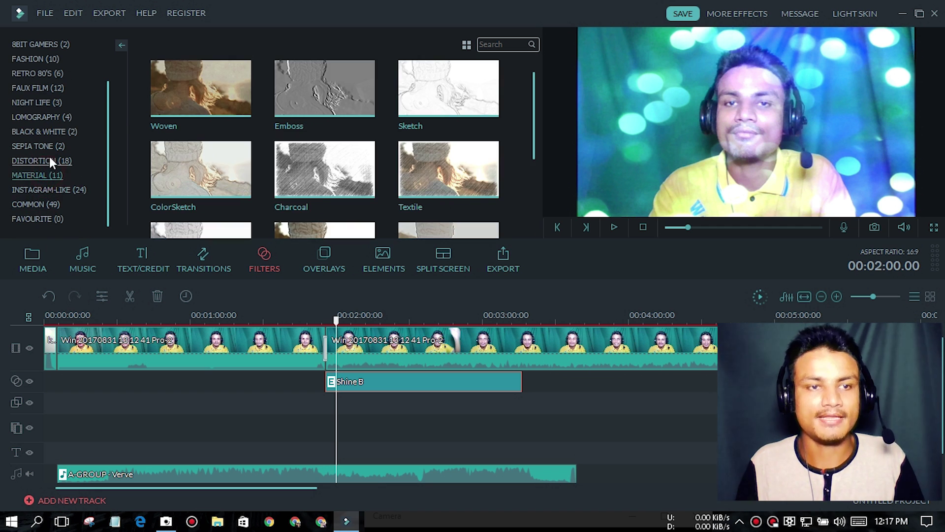
{"action": "left_click", "coordinate": [50, 159]}
{"action": "left_click", "coordinate": [57, 131]}
{"action": "left_click", "coordinate": [20, 117]}
{"action": "left_click", "coordinate": [34, 102]}
{"action": "left_click", "coordinate": [44, 73]}
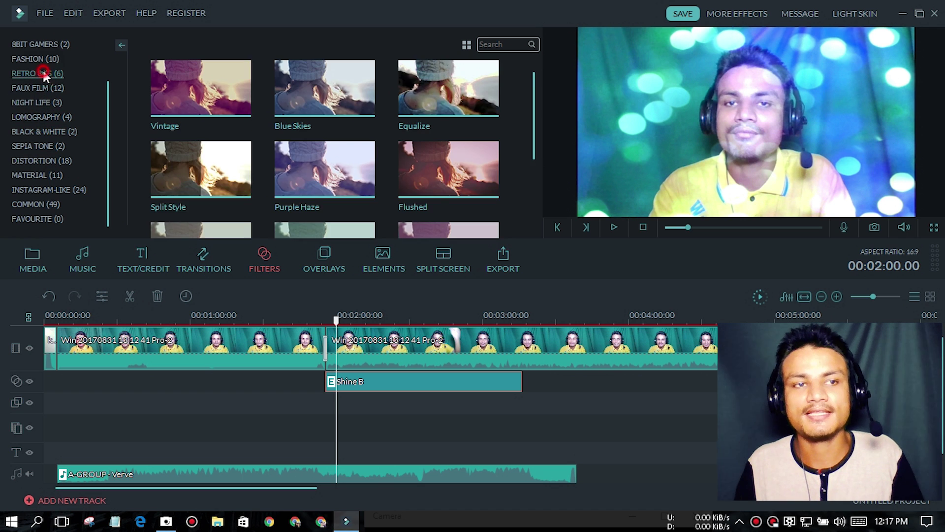
{"action": "left_click", "coordinate": [39, 59]}
{"action": "left_click", "coordinate": [42, 43]}
{"action": "left_click", "coordinate": [33, 216]}
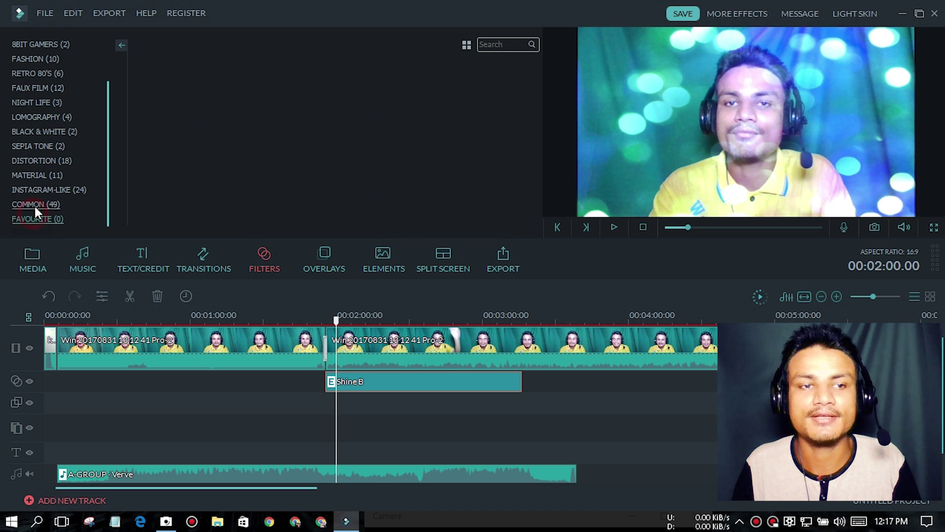
{"action": "left_click", "coordinate": [34, 204]}
{"action": "left_click", "coordinate": [61, 188]}
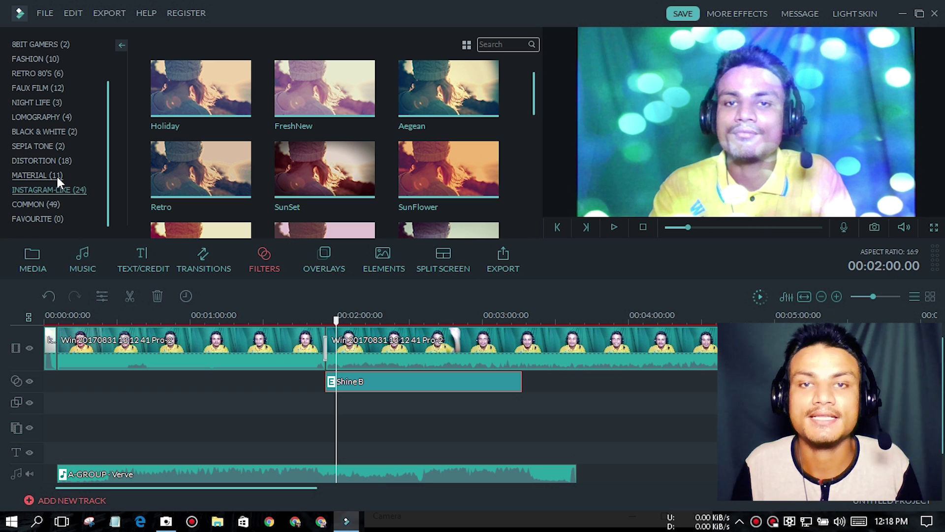
{"action": "left_click", "coordinate": [54, 147]}
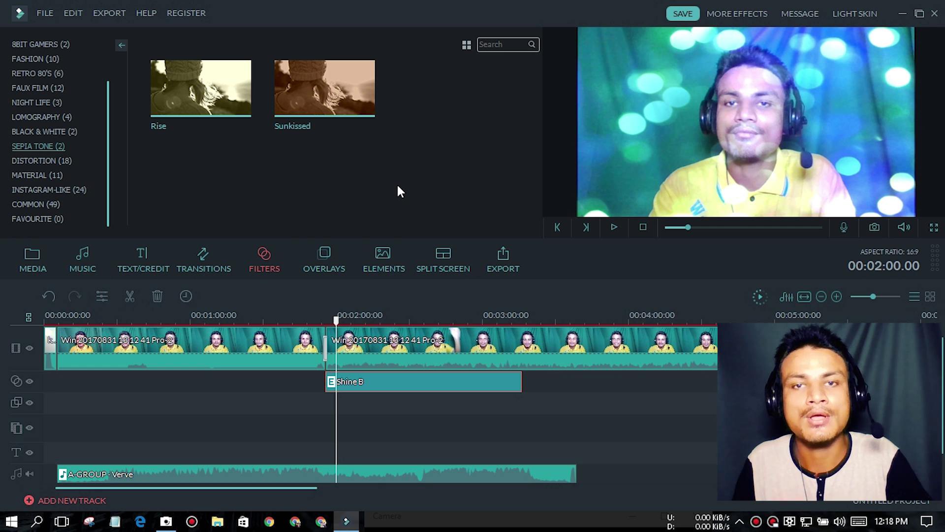
{"action": "left_click", "coordinate": [324, 258]}
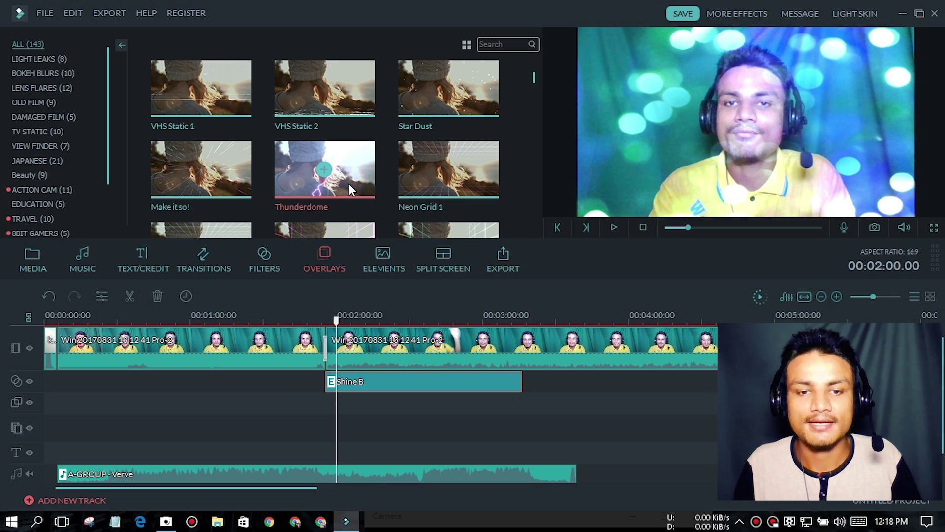
Step: Replace the Shine B filter with a Star Dust overlay at the cut and preview it
{"action": "right_click", "coordinate": [409, 392]}
{"action": "left_click", "coordinate": [431, 380]}
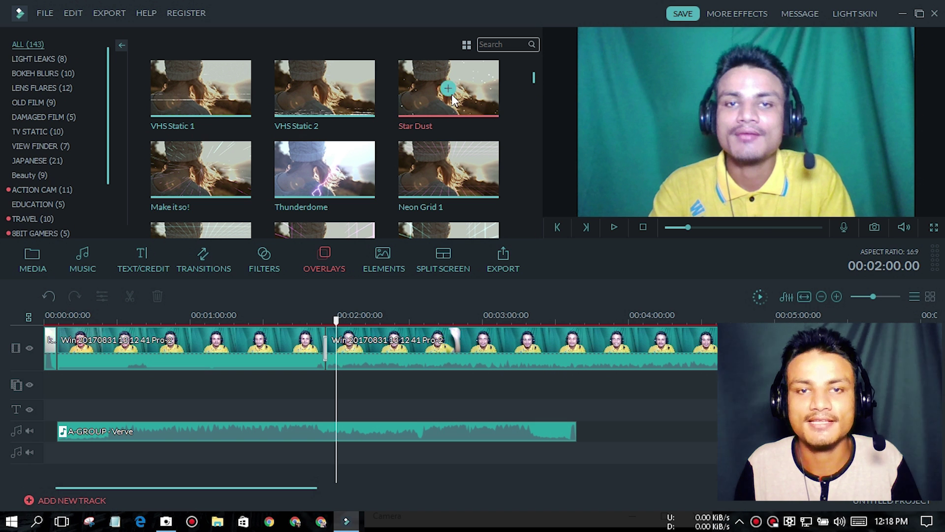
{"action": "left_click_drag", "start_coordinate": [452, 91], "coordinate": [506, 382]}
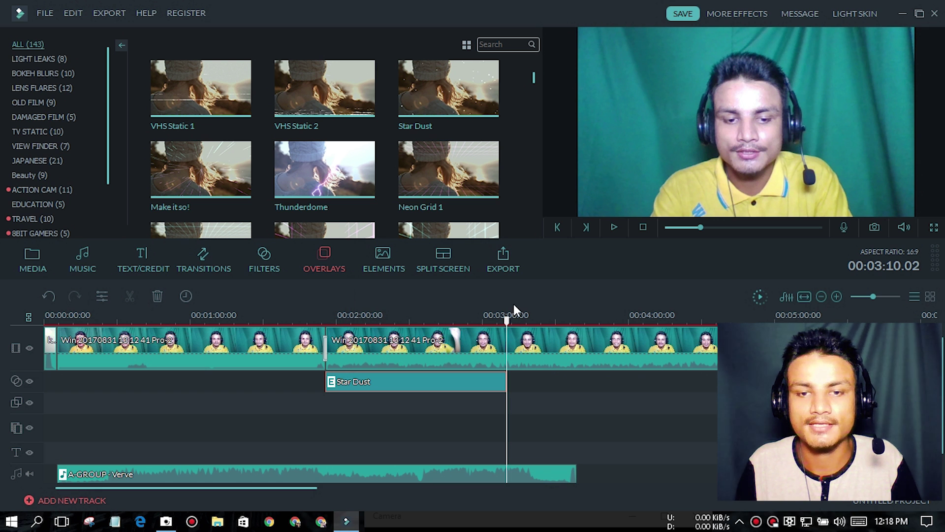
{"action": "left_click_drag", "start_coordinate": [508, 318], "coordinate": [335, 339]}
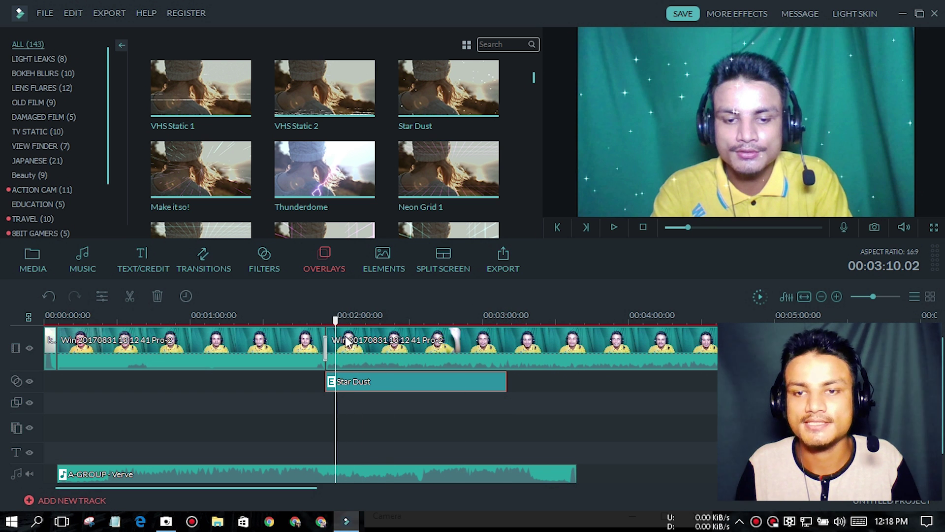
{"action": "left_click", "coordinate": [613, 227]}
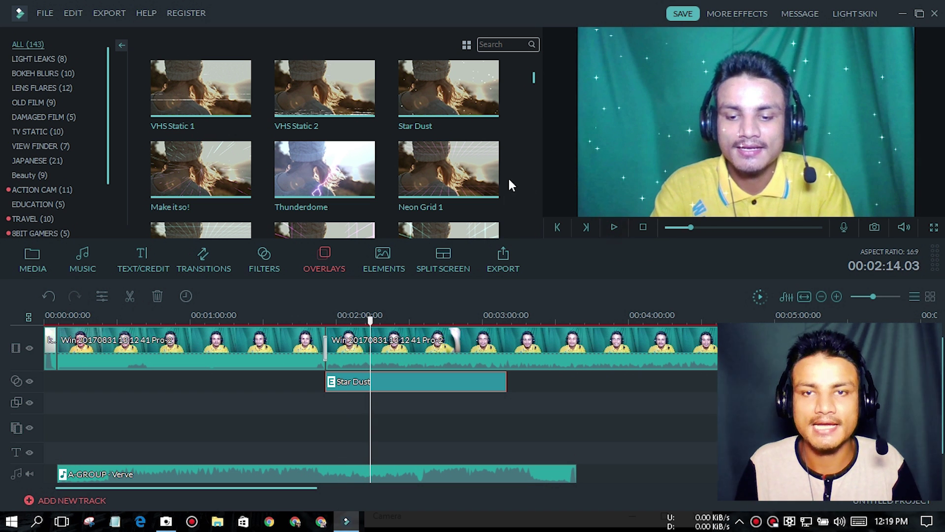
Step: Add the Victory! overlay after Star Dust around 3:30 and preview it
{"action": "scroll", "coordinate": [531, 74], "scroll_direction": "down", "scroll_amount": 5}
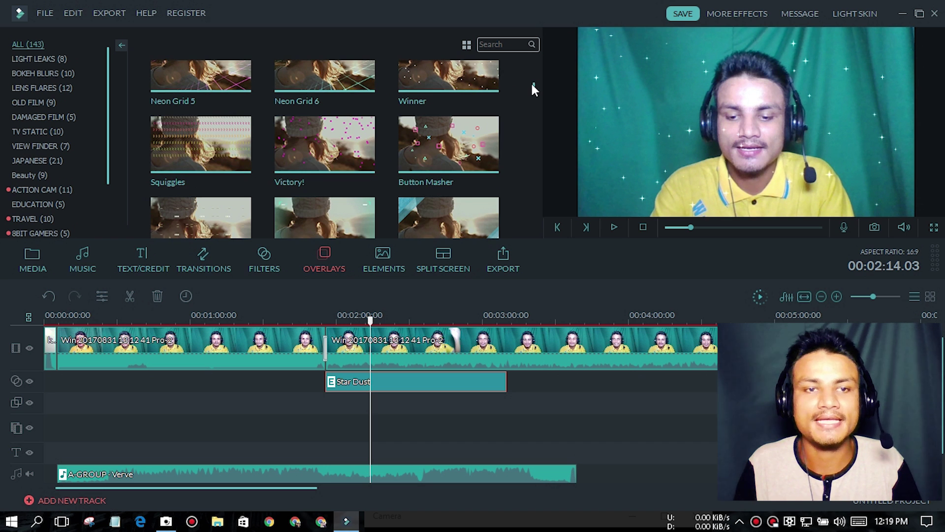
{"action": "left_click_drag", "start_coordinate": [335, 167], "coordinate": [605, 383]}
{"action": "left_click", "coordinate": [568, 303]}
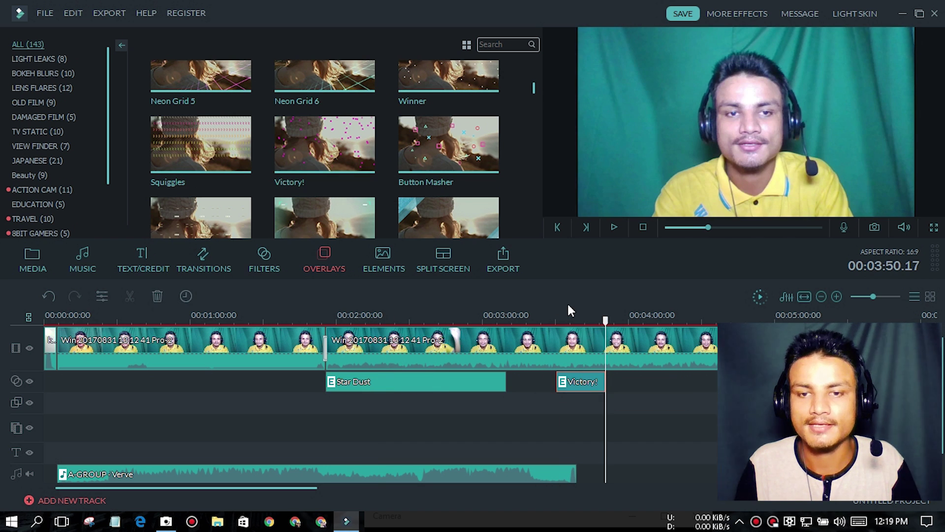
{"action": "left_click_drag", "start_coordinate": [607, 325], "coordinate": [565, 323]}
{"action": "left_click", "coordinate": [613, 227]}
{"action": "left_click", "coordinate": [612, 228]}
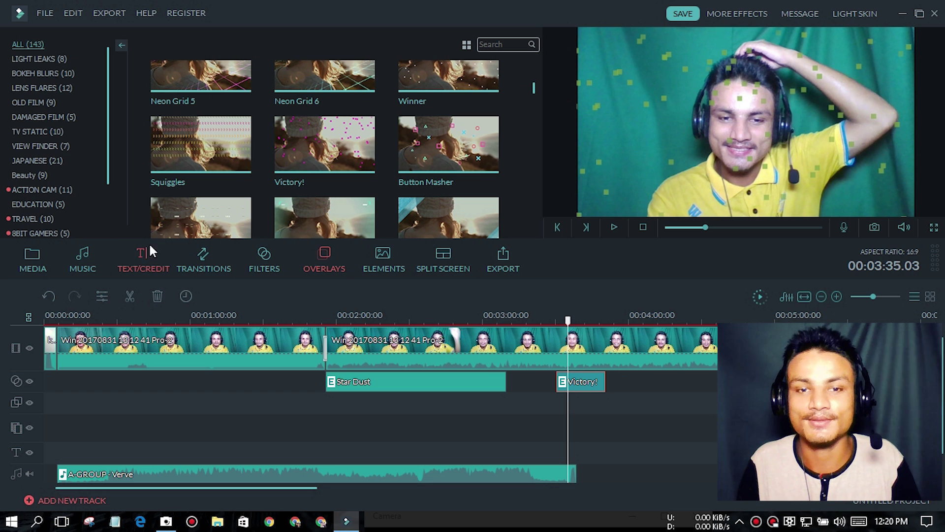
Step: Scroll down the Overlays library to find the snow overlay
{"action": "scroll", "coordinate": [535, 95], "scroll_direction": "down", "scroll_amount": 3}
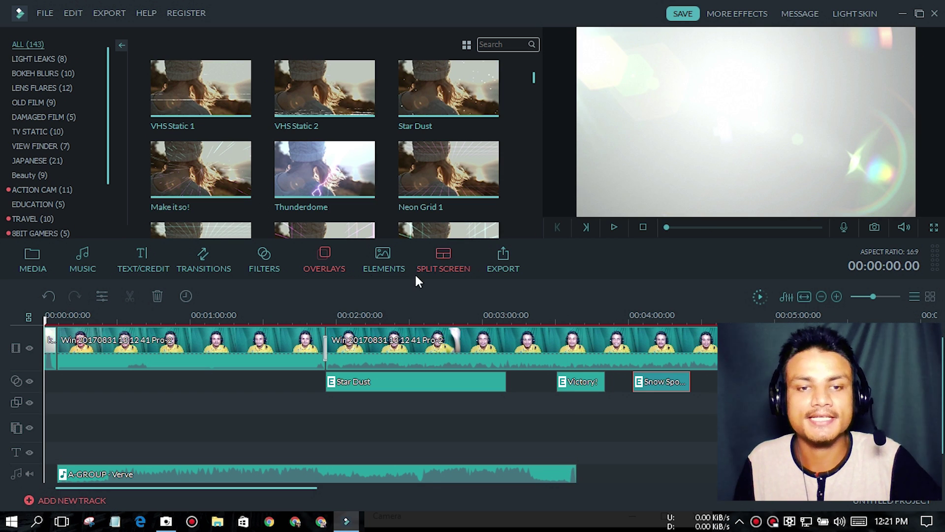
Step: Add the Neon Square element near the end of the timeline and preview it
{"action": "left_click", "coordinate": [377, 259]}
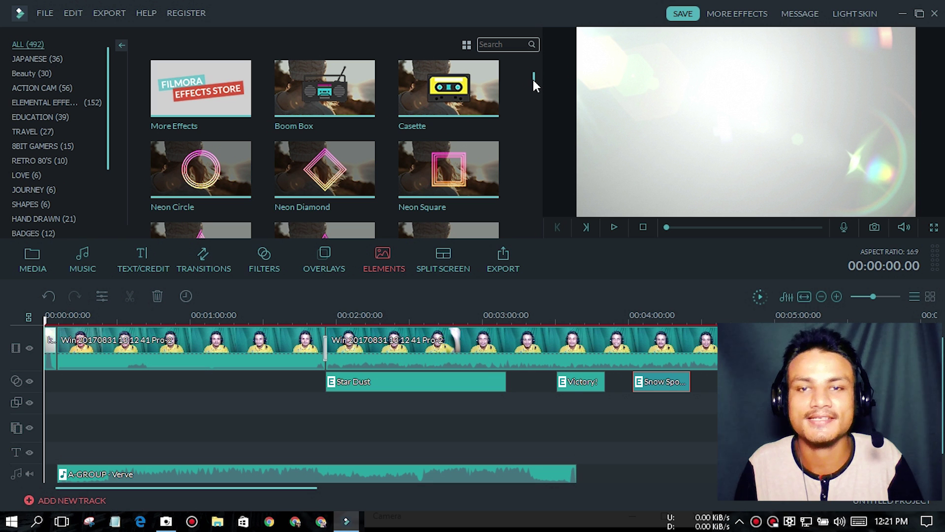
{"action": "left_click_drag", "start_coordinate": [533, 79], "coordinate": [536, 75]}
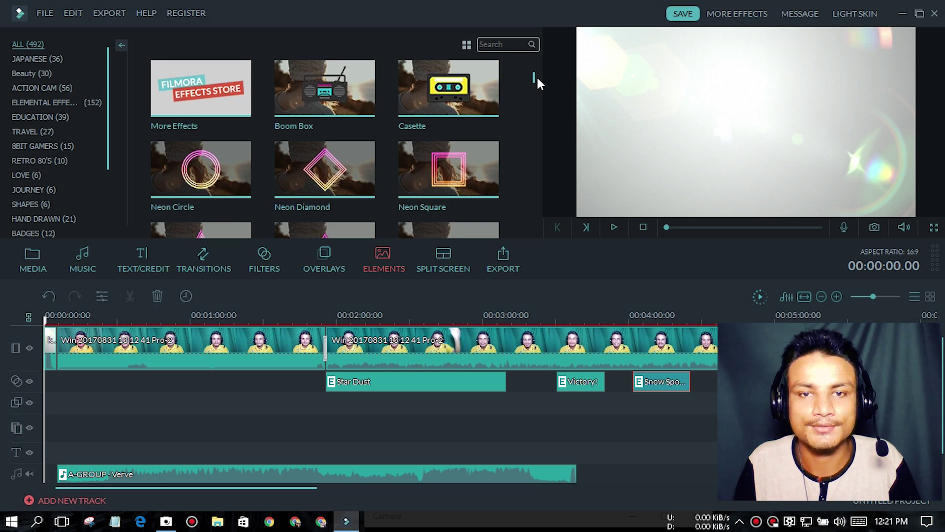
{"action": "left_click_drag", "start_coordinate": [471, 161], "coordinate": [710, 377]}
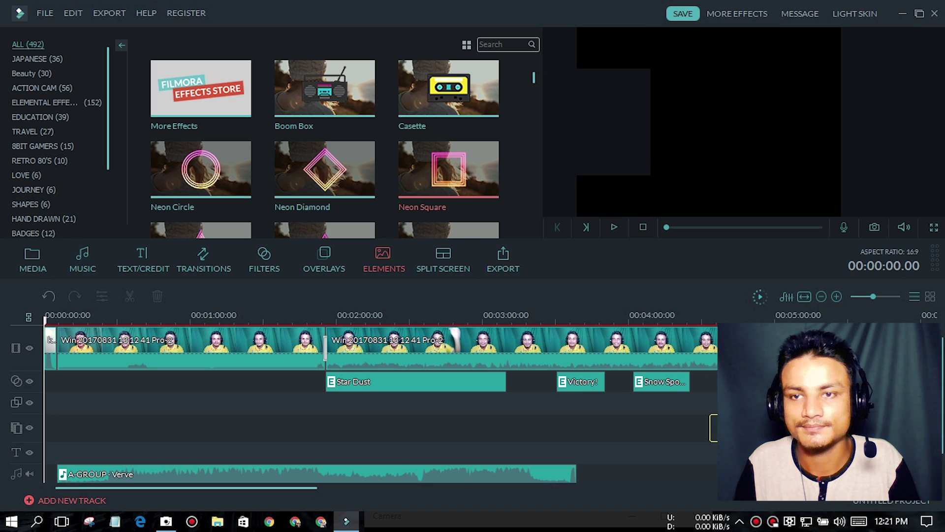
{"action": "left_click", "coordinate": [614, 227]}
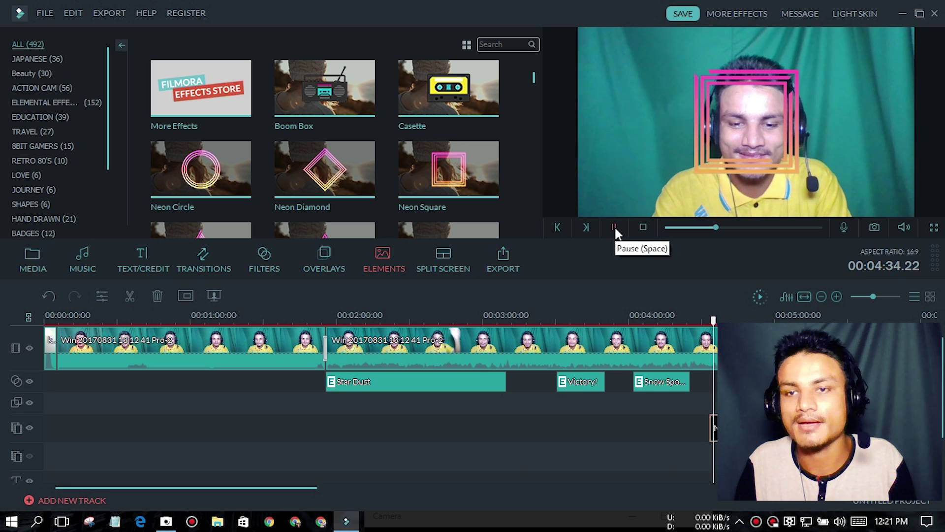
{"action": "left_click", "coordinate": [614, 227]}
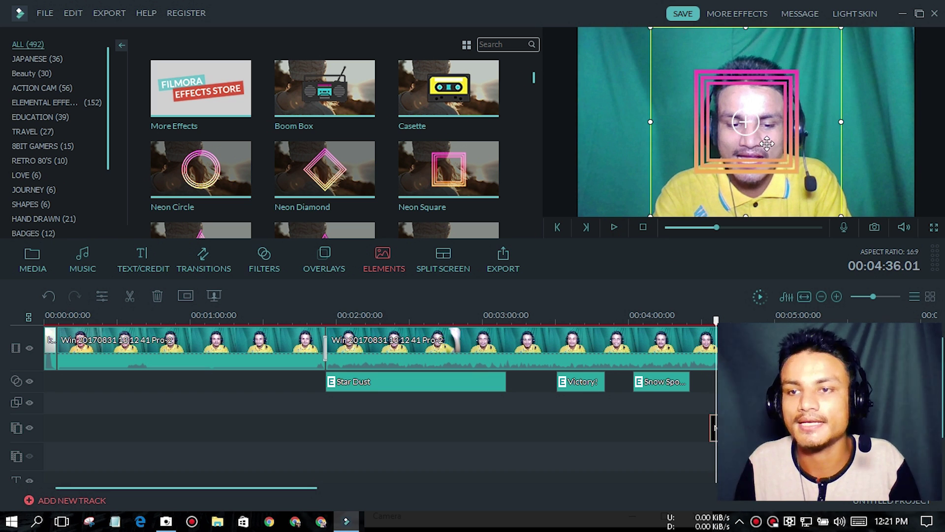
Step: Enlarge the Neon Square and centre it on the presenter's face
{"action": "left_click_drag", "start_coordinate": [840, 29], "coordinate": [799, 65]}
{"action": "left_click_drag", "start_coordinate": [797, 126], "coordinate": [743, 170]}
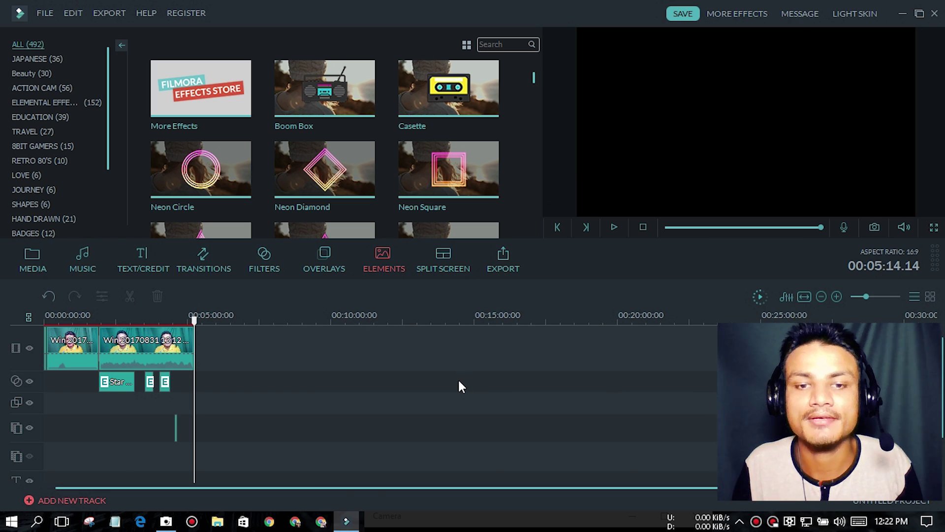
{"action": "left_click", "coordinate": [445, 260]}
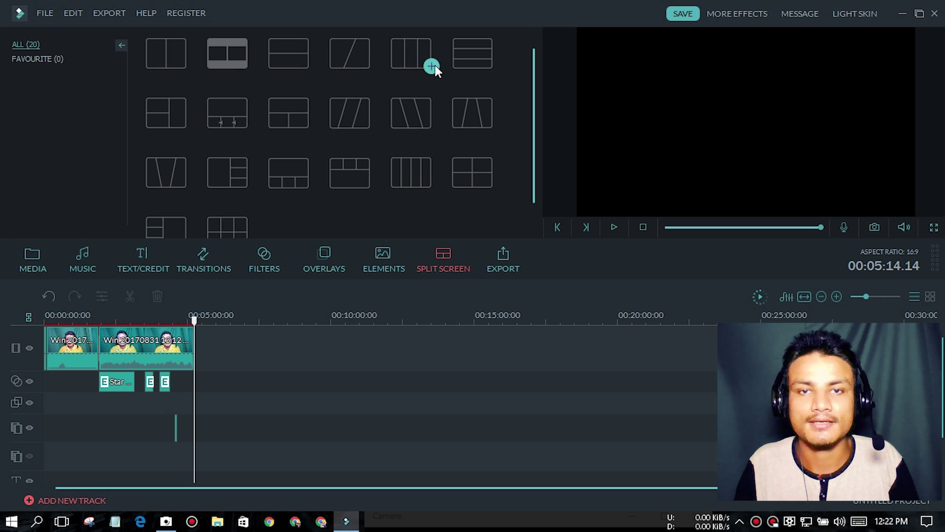
Step: Fill a three-row split-screen layout: bandicam recording in zones 1 and 3, kilObit 1080p in zone 2
{"action": "left_click", "coordinate": [494, 68]}
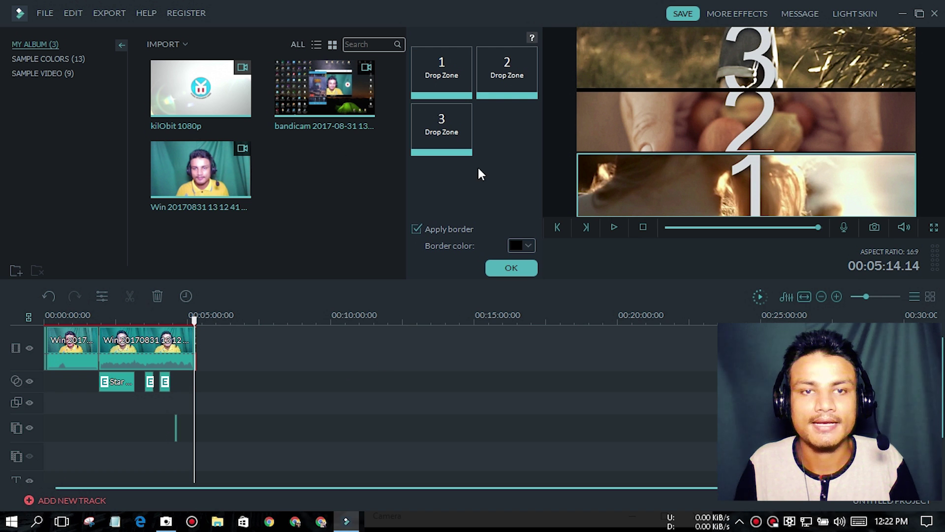
{"action": "left_click_drag", "start_coordinate": [325, 93], "coordinate": [439, 137]}
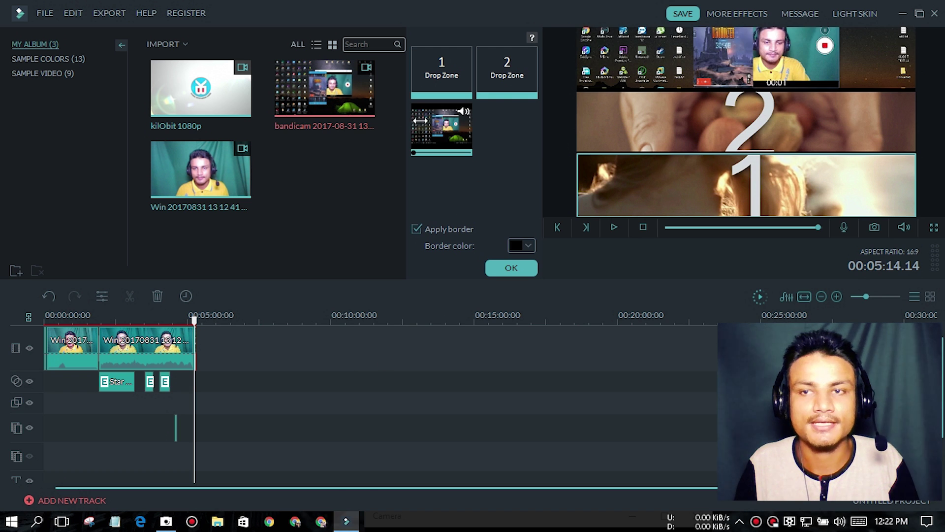
{"action": "left_click_drag", "start_coordinate": [447, 72], "coordinate": [447, 72]}
{"action": "left_click_drag", "start_coordinate": [229, 93], "coordinate": [509, 79]}
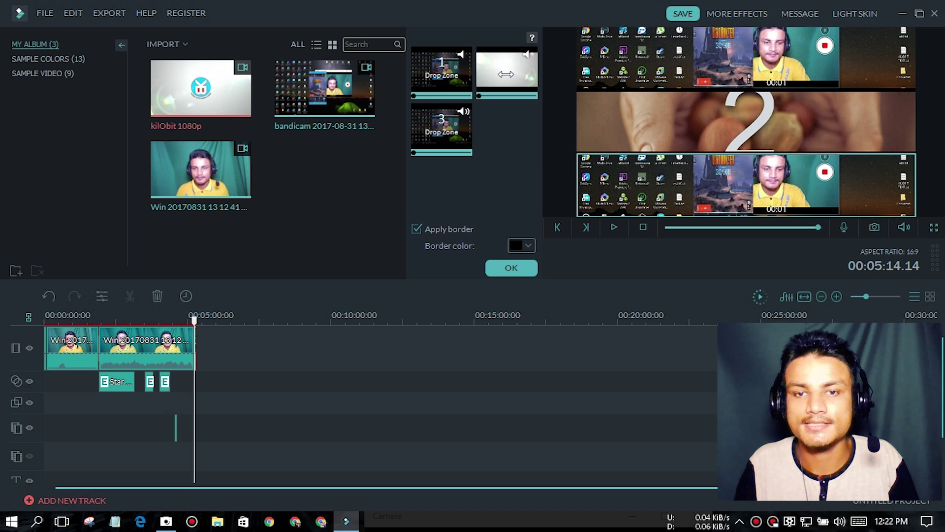
Step: Confirm the split-screen setup and play the preview briefly to check it
{"action": "left_click", "coordinate": [523, 270]}
{"action": "left_click", "coordinate": [614, 226]}
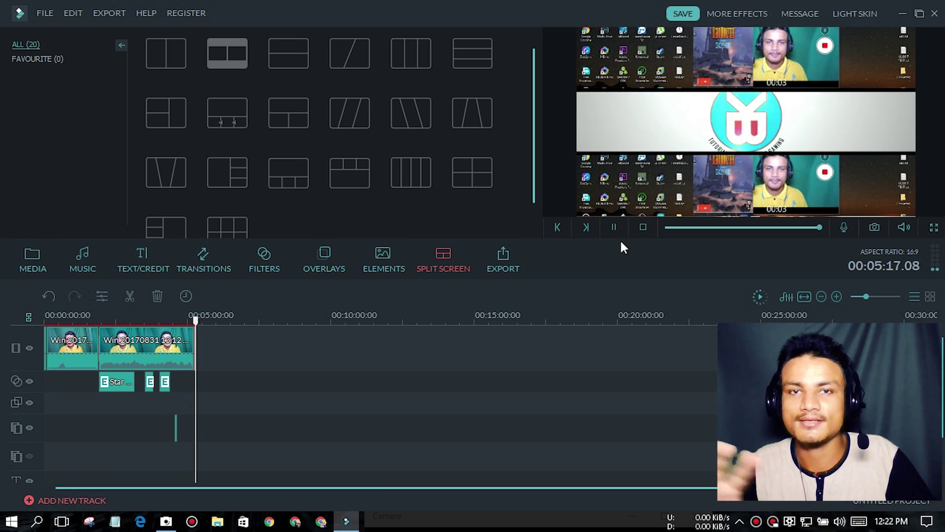
{"action": "left_click", "coordinate": [612, 226]}
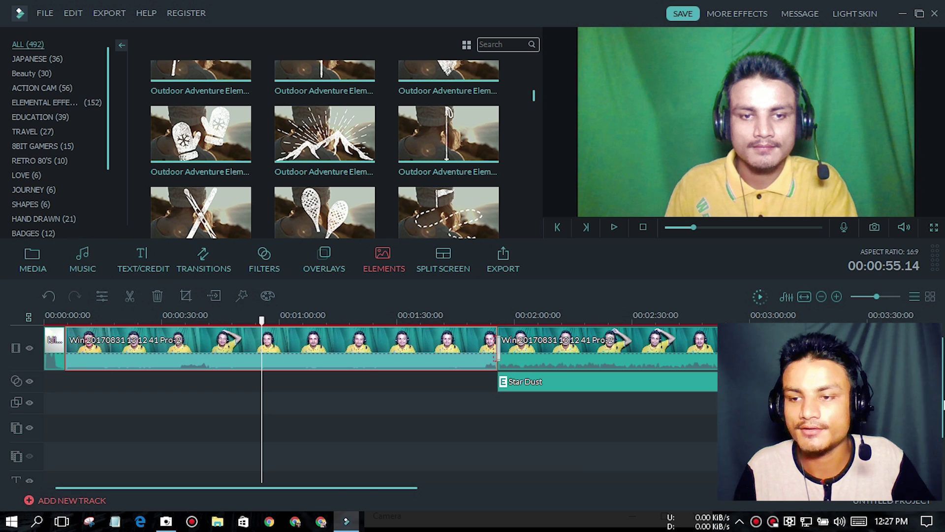
{"action": "scroll", "coordinate": [379, 403], "scroll_direction": "down", "scroll_amount": 3}
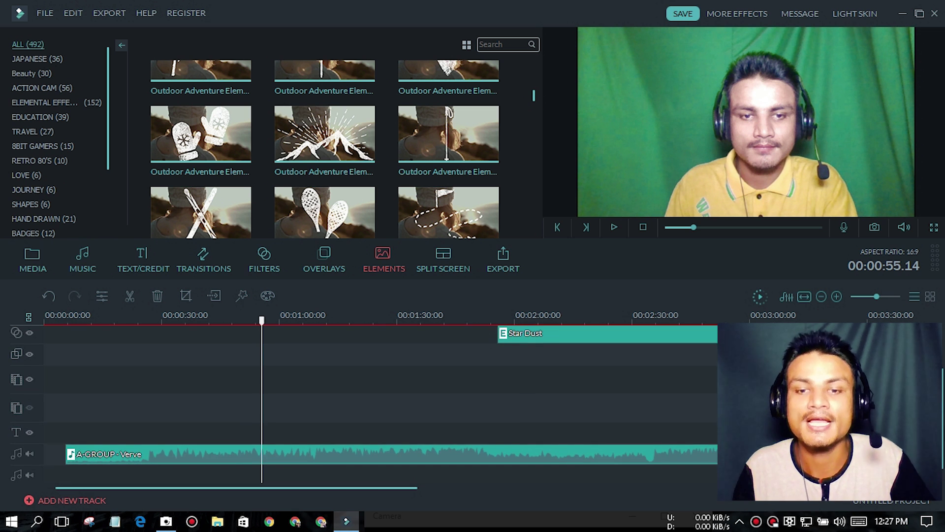
{"action": "scroll", "coordinate": [379, 403], "scroll_direction": "up", "scroll_amount": 3}
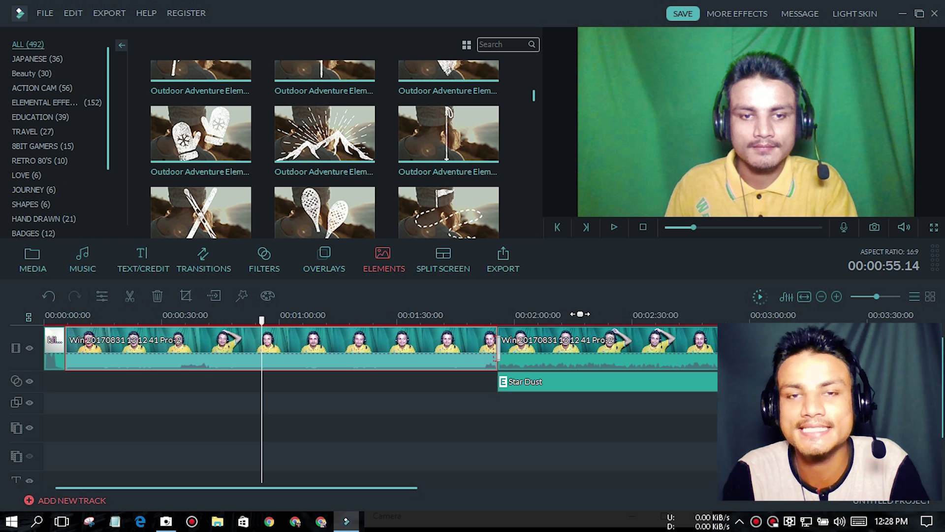
{"action": "left_click_drag", "start_coordinate": [405, 487], "coordinate": [536, 487]}
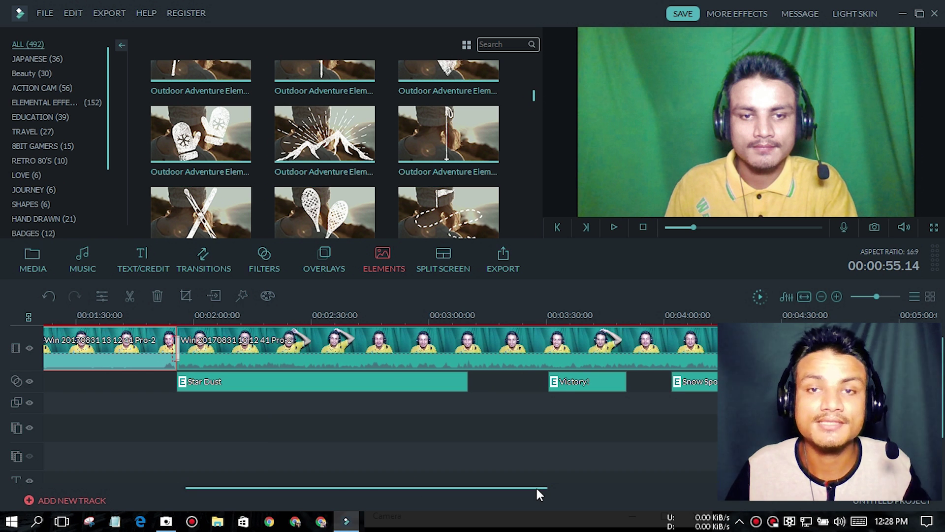